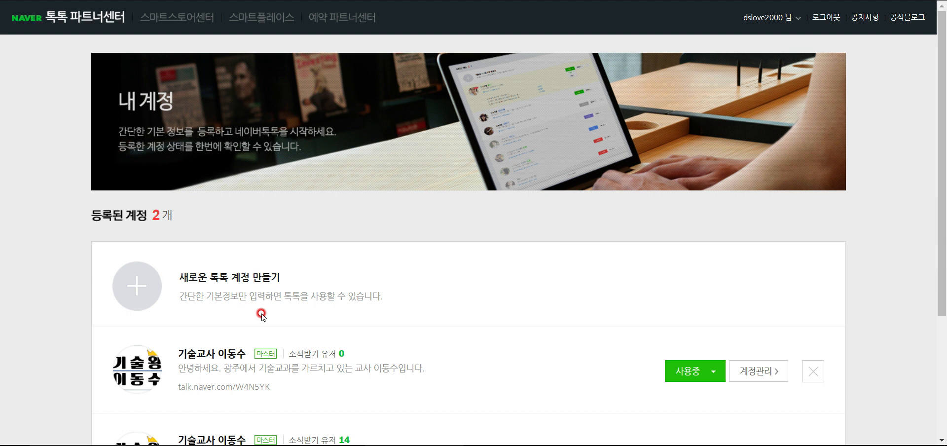
# - Open the 계정관리 dashboard of the technology teacher's TalkTalk account
pyautogui.moveTo(192, 277); pyautogui.dragTo(282, 277)
pyautogui.click(281, 285)
pyautogui.click(761, 374)
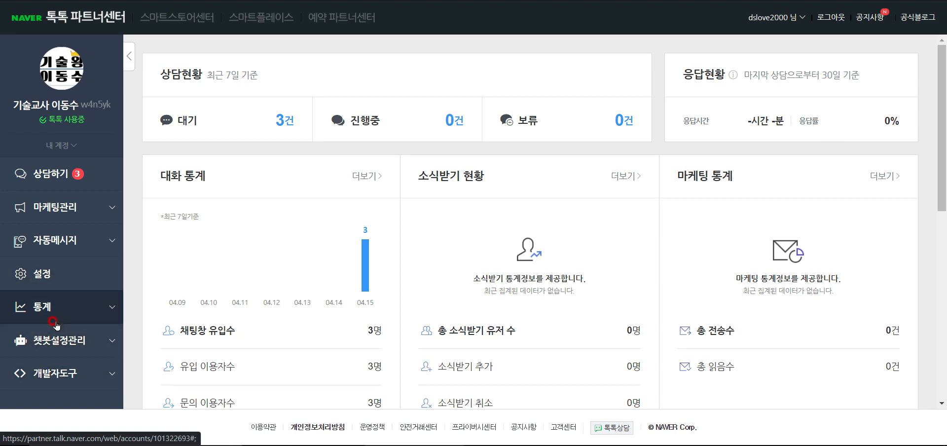
# - Go to 커스텀챗봇에디터 under 챗봇설정관리 and enter 챗봇 편집하기 mode
pyautogui.click(72, 340)
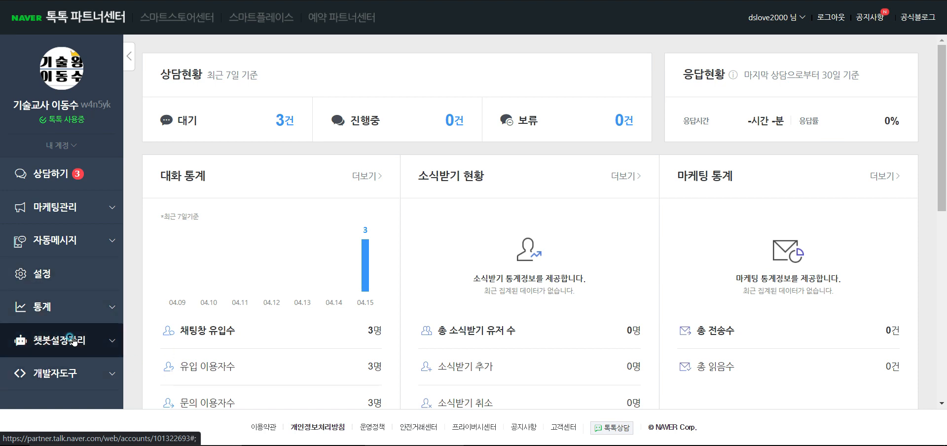
pyautogui.scroll(-3, 77, 306)
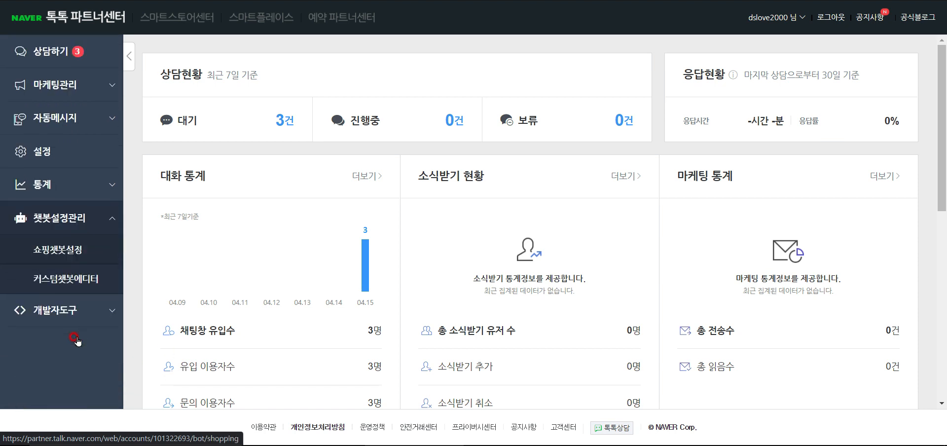
pyautogui.click(84, 279)
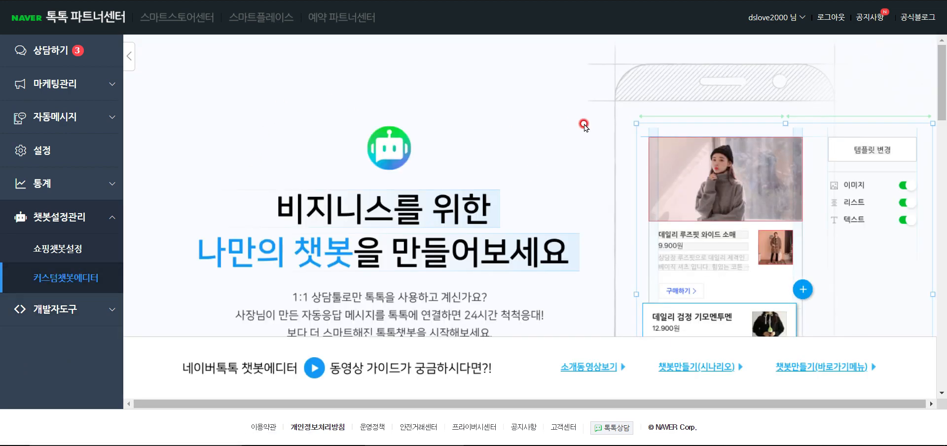
pyautogui.scroll(-4, 434, 148)
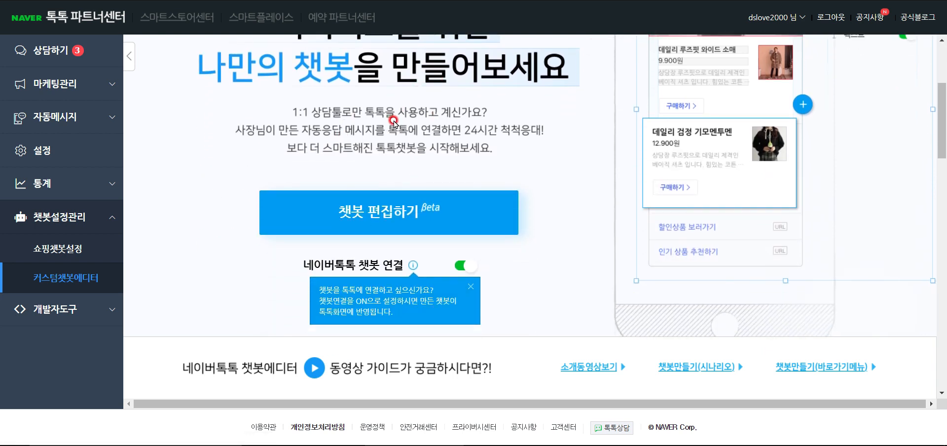
pyautogui.scroll(2, 398, 121)
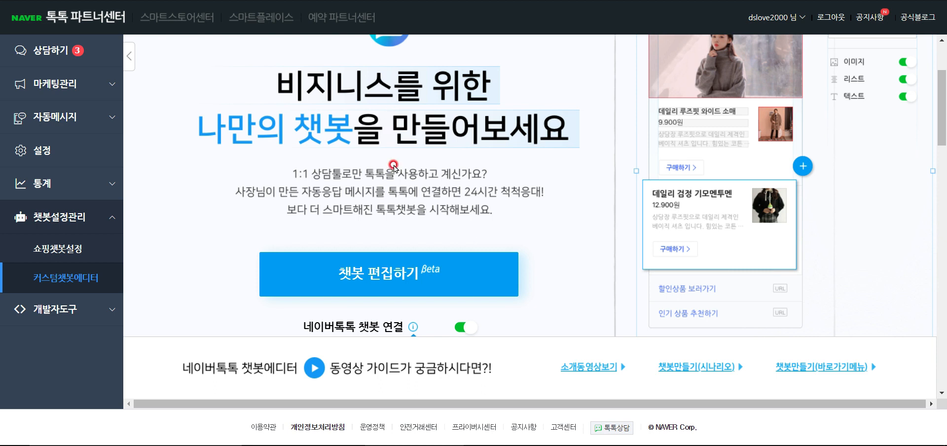
pyautogui.click(404, 279)
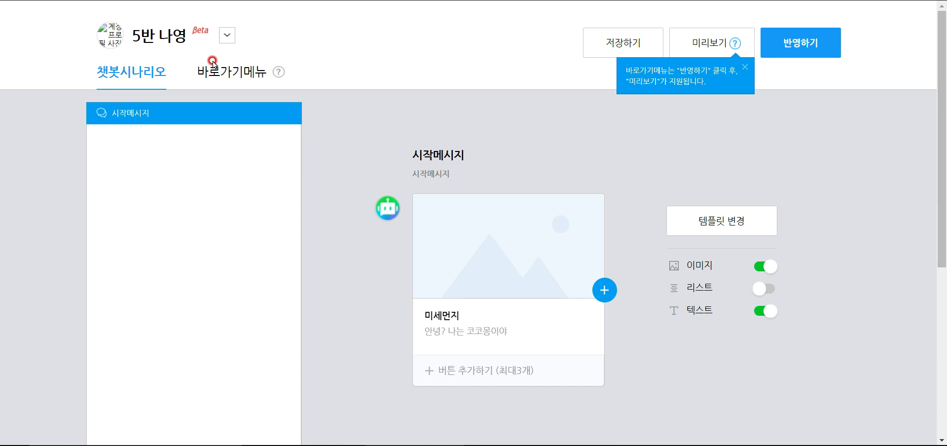
# - Browse the chatbot list and create a new chatbot, 챗봇 14
pyautogui.click(227, 35)
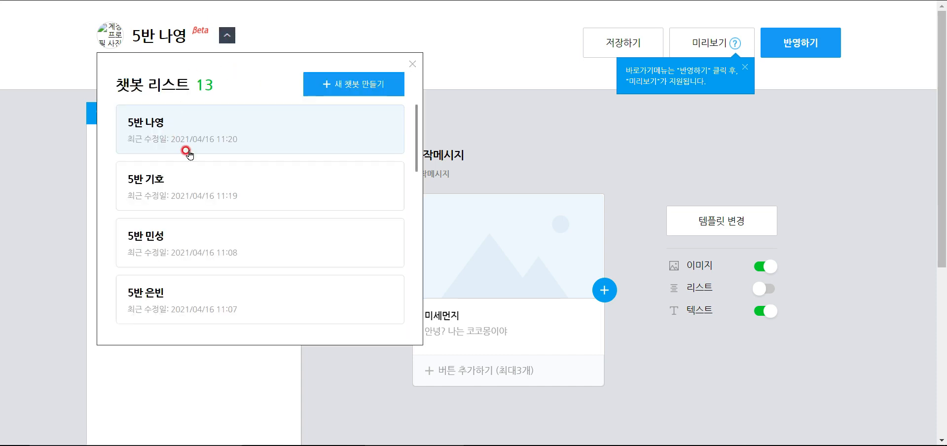
pyautogui.scroll(-4, 187, 152)
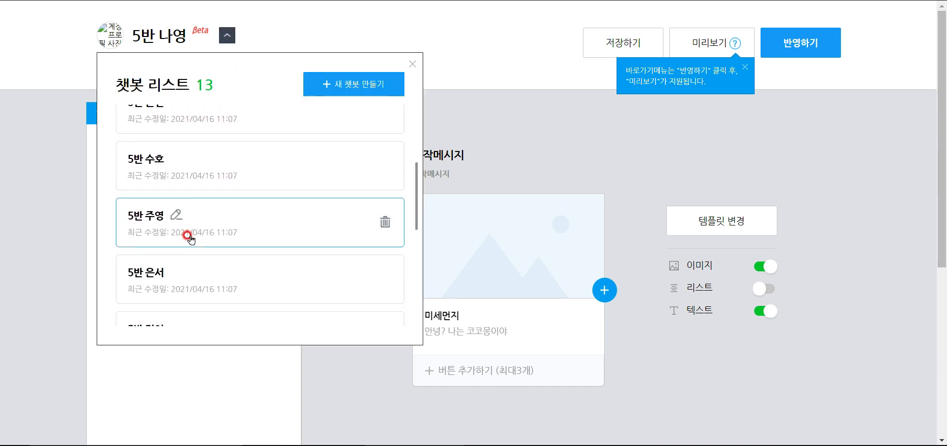
pyautogui.scroll(-5, 188, 237)
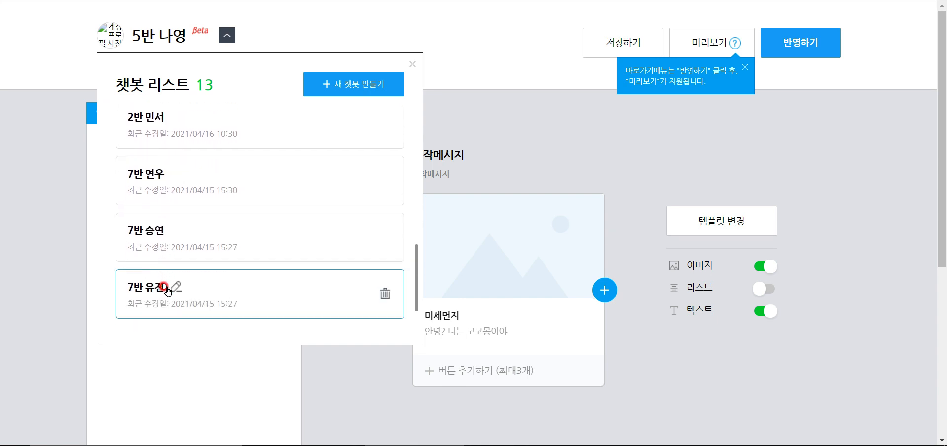
pyautogui.scroll(-5, 200, 169)
pyautogui.scroll(8, 201, 159)
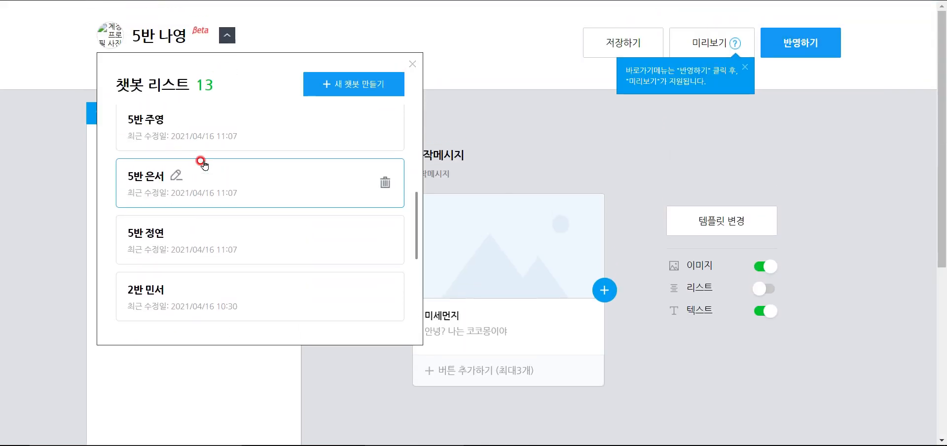
pyautogui.scroll(6, 197, 157)
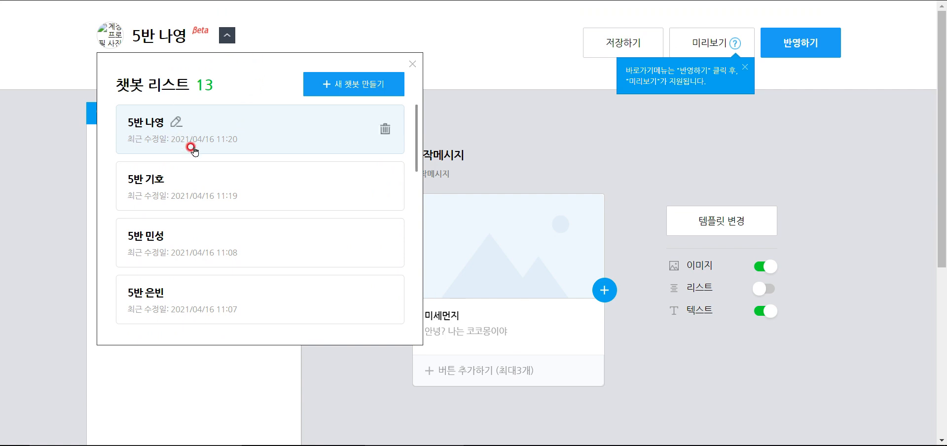
pyautogui.click(365, 86)
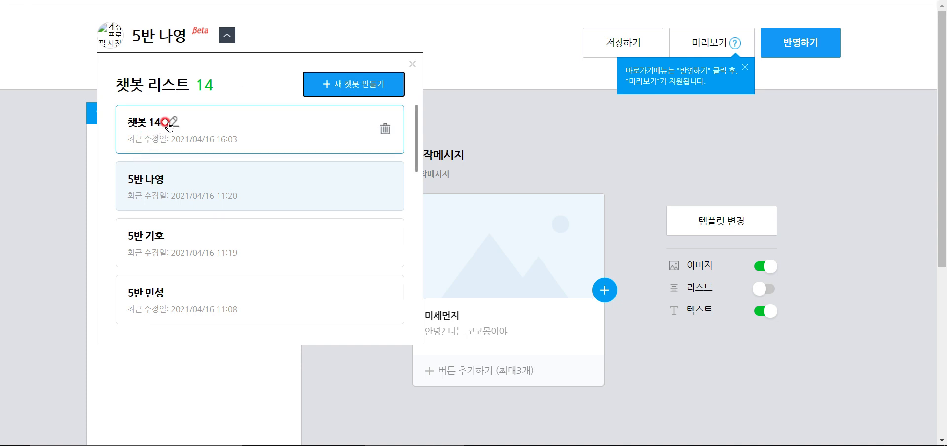
# - Rename 챗봇 14 to the teacher's name, save it, and load it in the editor
pyautogui.click(167, 124)
pyautogui.tripleClick(172, 127)
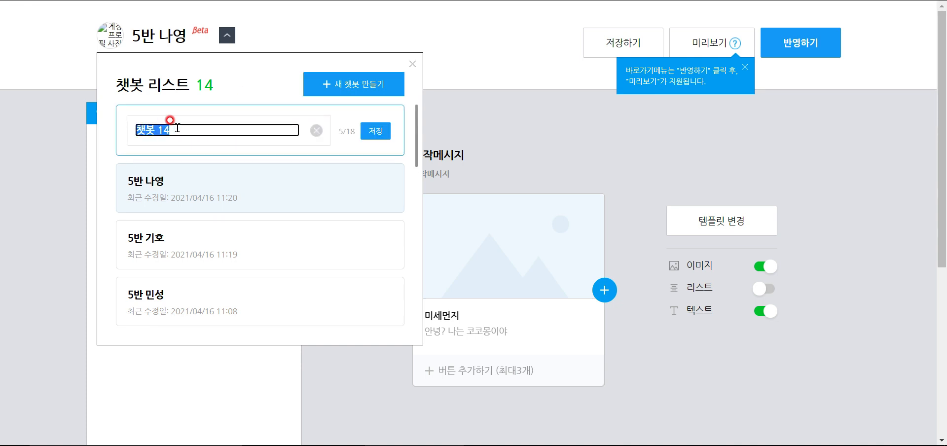
pyautogui.write('dlehd')
pyautogui.press('BackSpace')
pyautogui.press('BackSpace')
pyautogui.press('BackSpace')
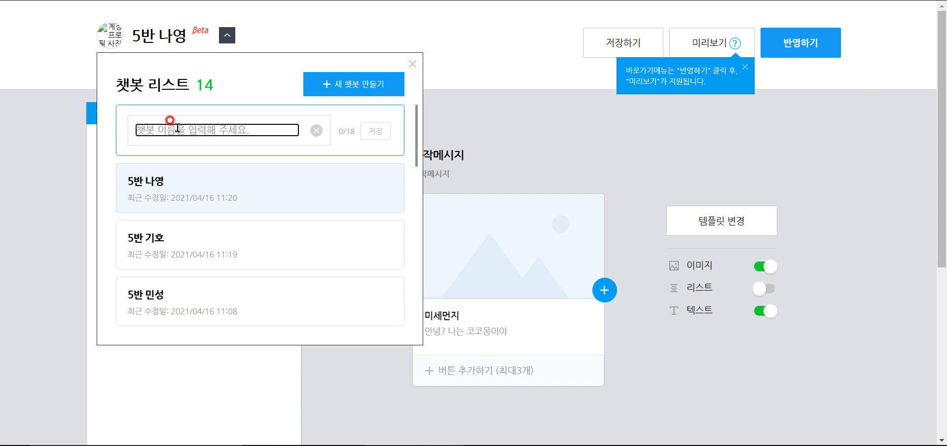
pyautogui.write('일동수 선생니')
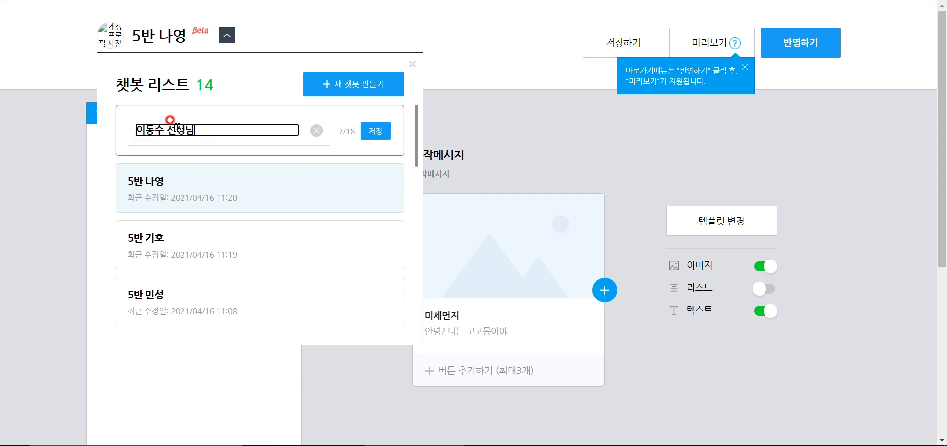
pyautogui.click(375, 131)
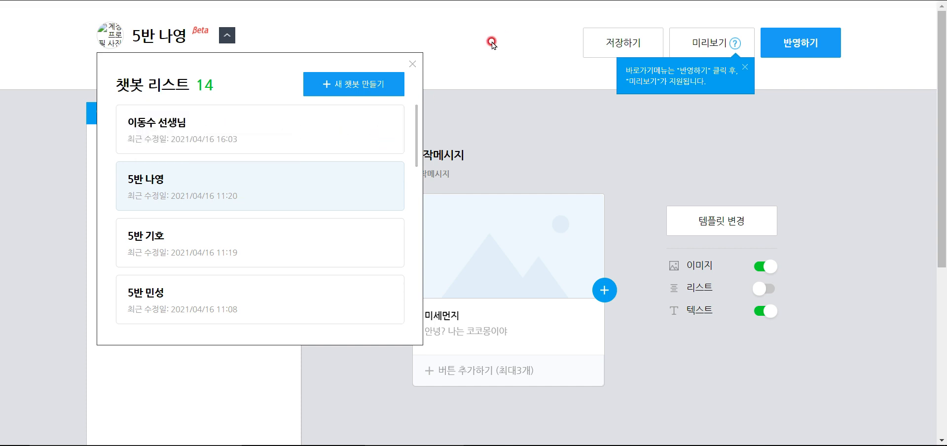
pyautogui.click(373, 34)
pyautogui.click(227, 35)
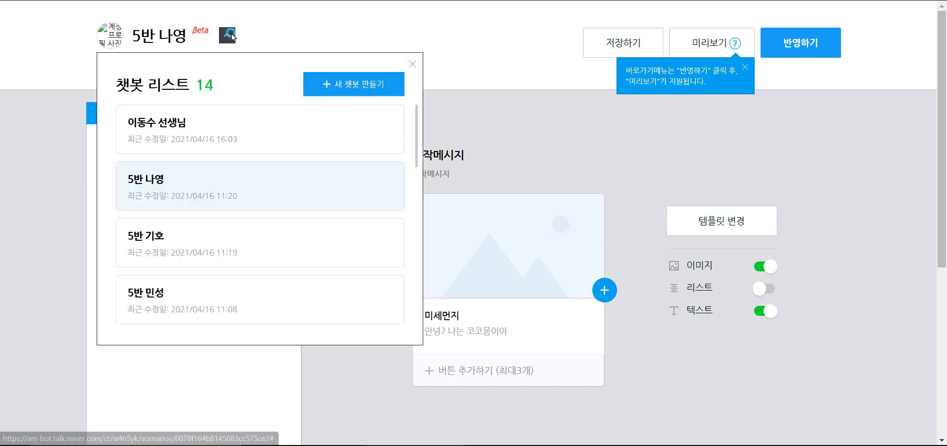
pyautogui.click(168, 128)
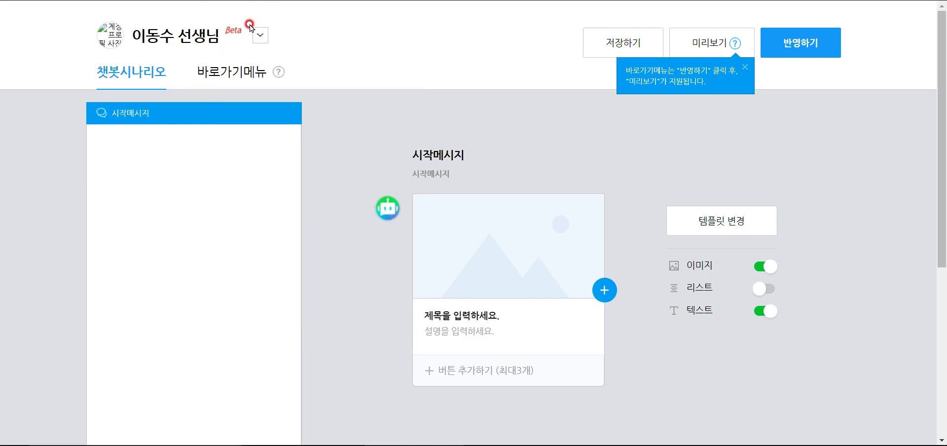
# - Glance at the shortcut menu settings, dismiss its introduction, and return to the scenario editor
pyautogui.scroll(-1, 212, 80)
pyautogui.scroll(1, 214, 80)
pyautogui.click(259, 75)
pyautogui.click(692, 88)
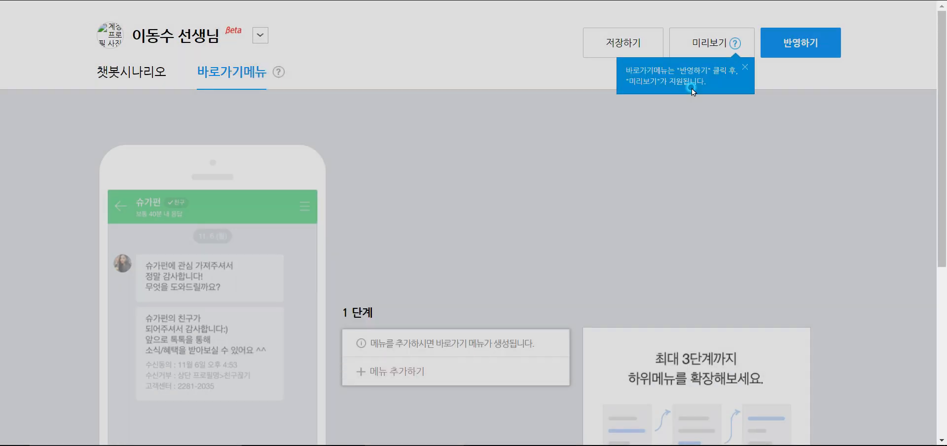
pyautogui.click(118, 74)
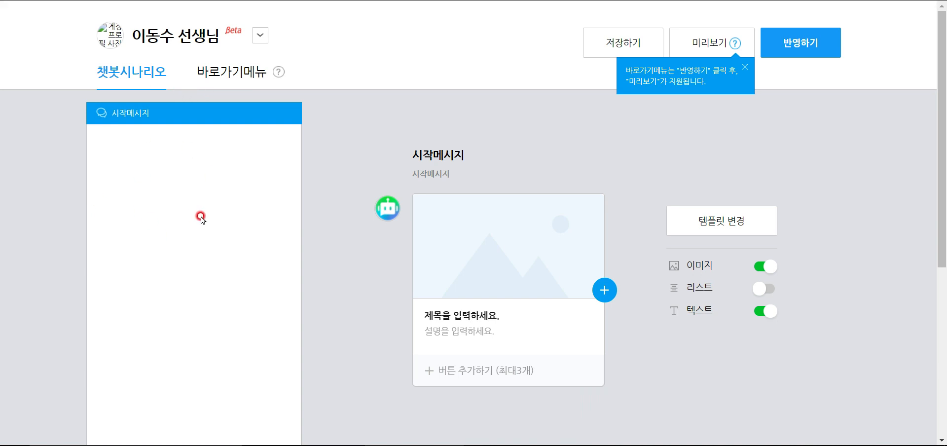
pyautogui.scroll(-1, 194, 201)
pyautogui.scroll(1, 178, 148)
pyautogui.scroll(-1, 449, 98)
# - Retitle the new chatbot's start message to 환영메시지
pyautogui.click(457, 95)
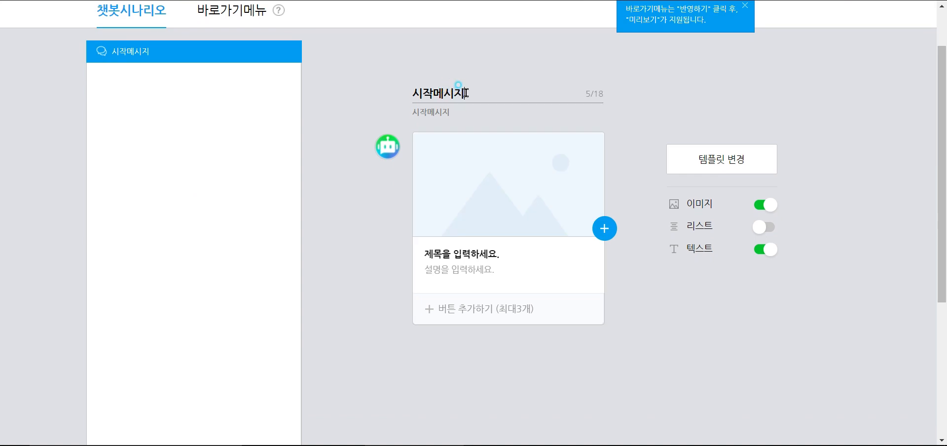
pyautogui.doubleClick(465, 93)
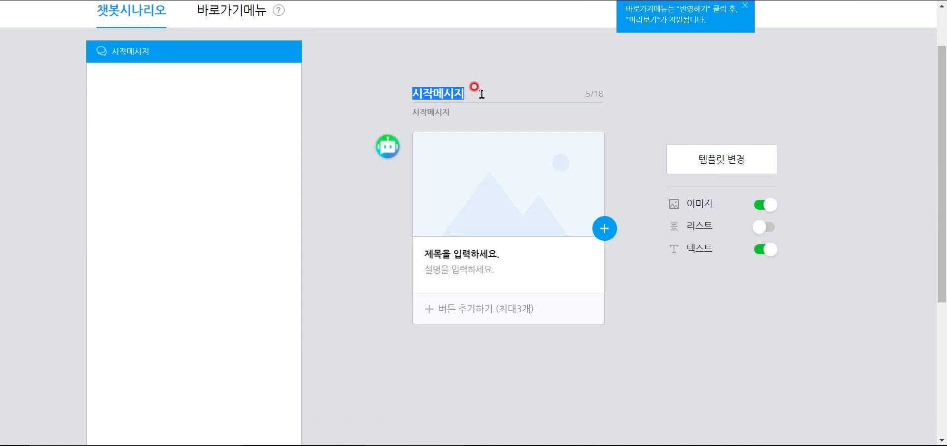
pyautogui.scroll(1, 478, 95)
pyautogui.click(422, 124)
pyautogui.doubleClick(454, 154)
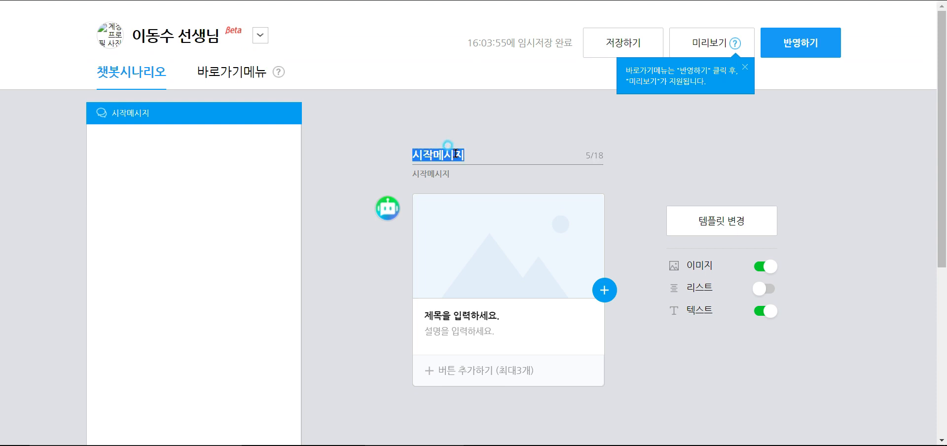
pyautogui.doubleClick(486, 153)
pyautogui.write('환여ㅇ멧')
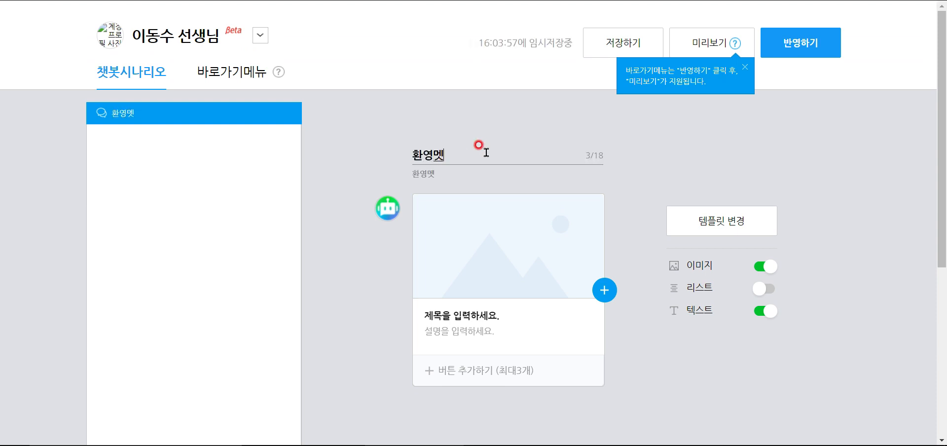
pyautogui.write('ㅣ지')
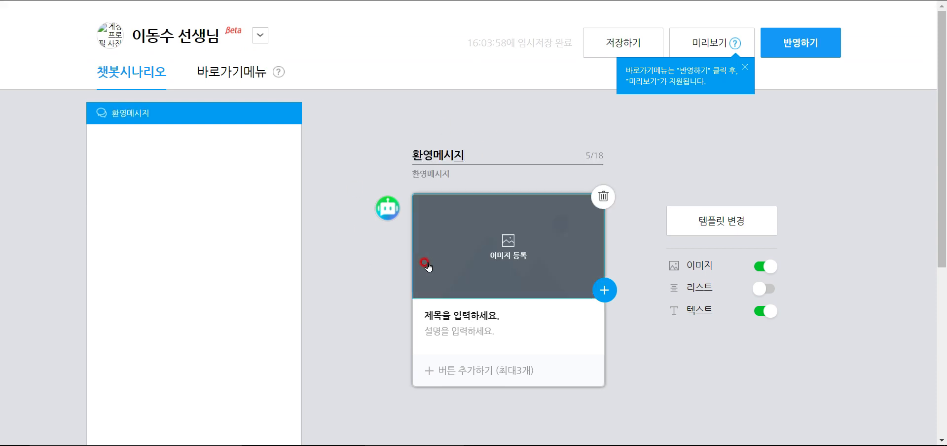
pyautogui.click(371, 280)
pyautogui.scroll(-1, 369, 234)
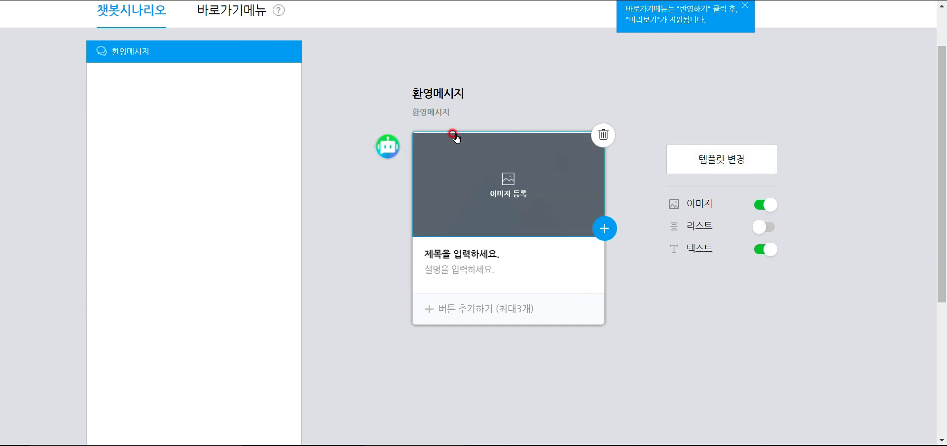
pyautogui.click(766, 205)
pyautogui.click(763, 204)
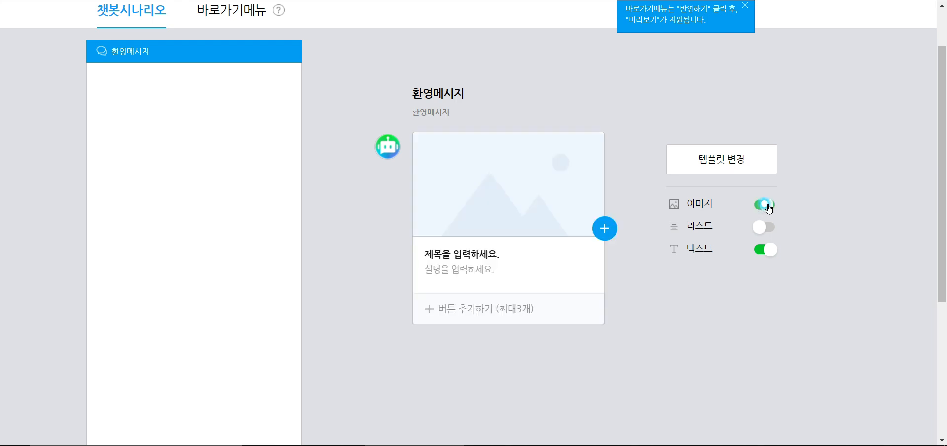
pyautogui.click(769, 228)
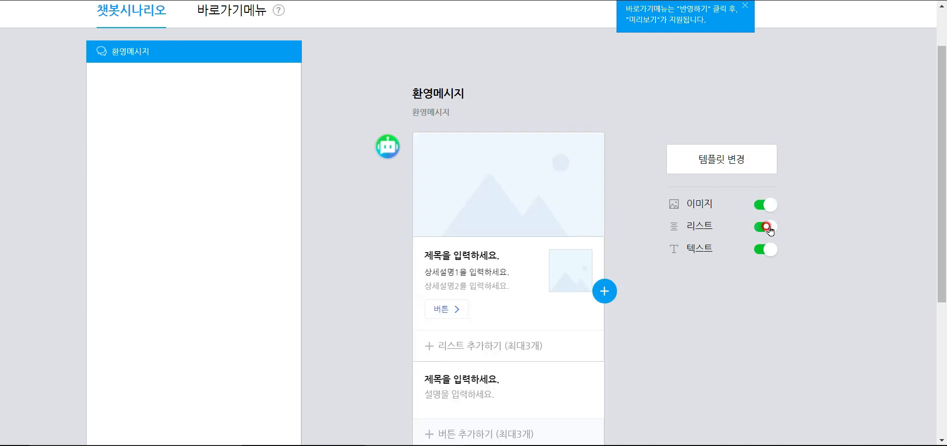
pyautogui.scroll(-1, 461, 271)
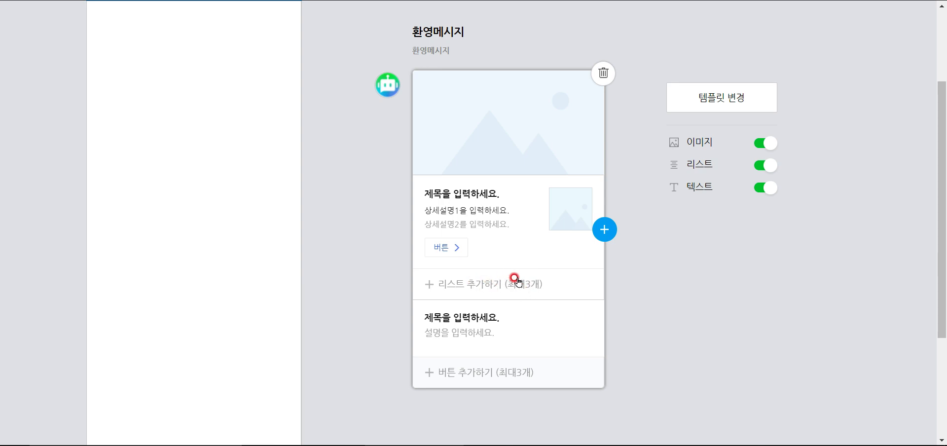
pyautogui.click(767, 169)
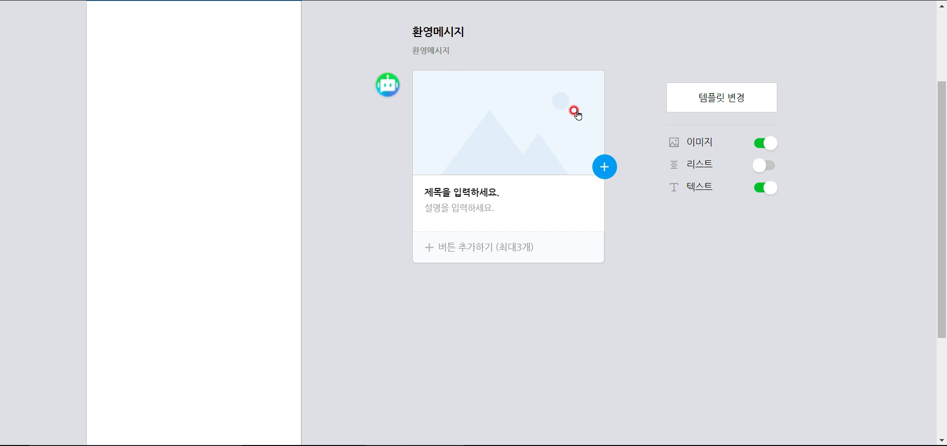
pyautogui.scroll(1, 363, 101)
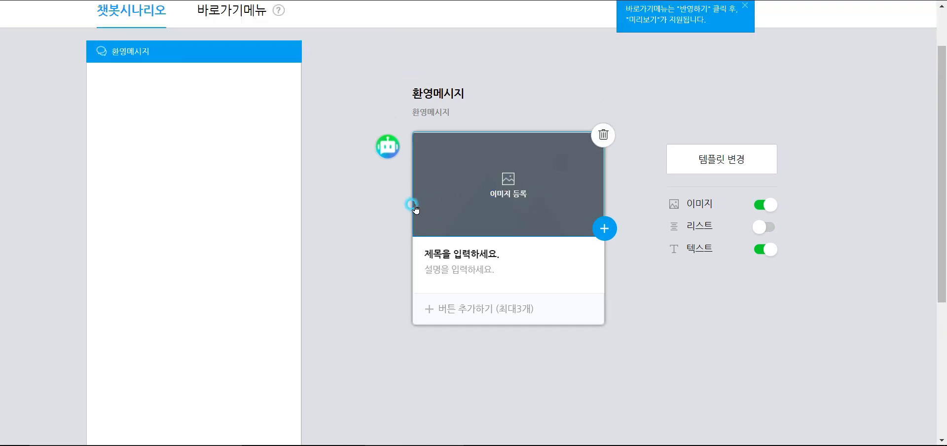
# - Upload the energy infinity-loop diagram image to the top of the welcome card
pyautogui.click(512, 191)
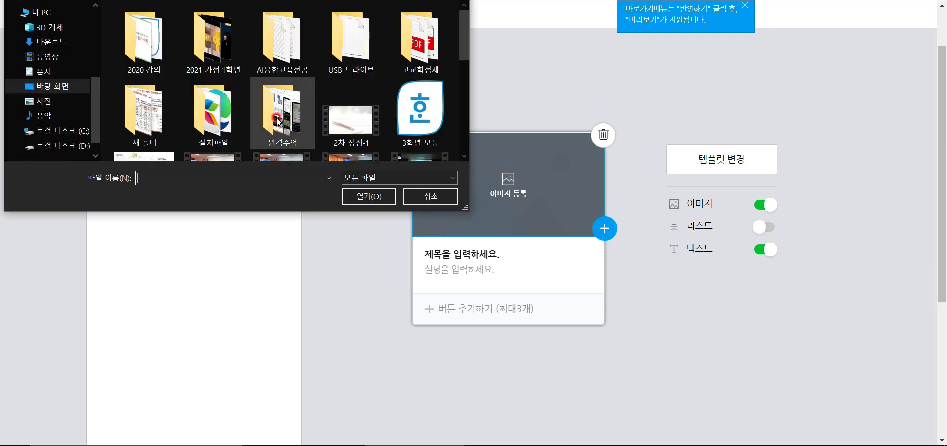
pyautogui.scroll(-2, 321, 136)
pyautogui.scroll(-1, 362, 101)
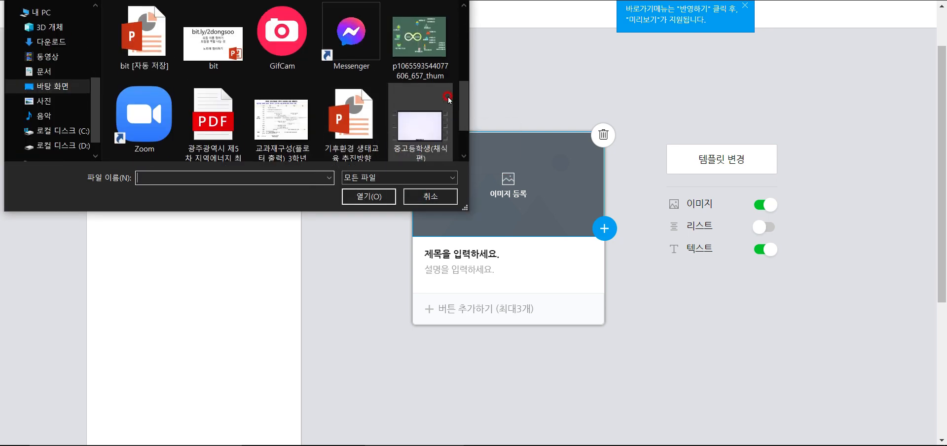
pyautogui.doubleClick(430, 56)
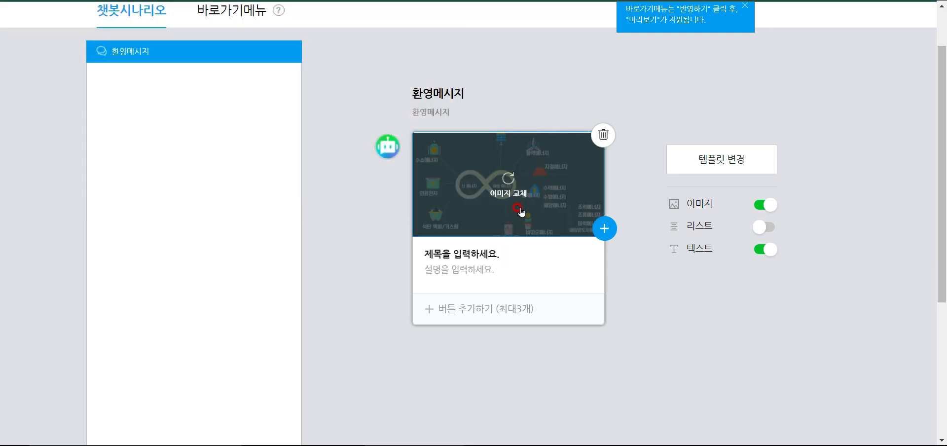
pyautogui.click(494, 251)
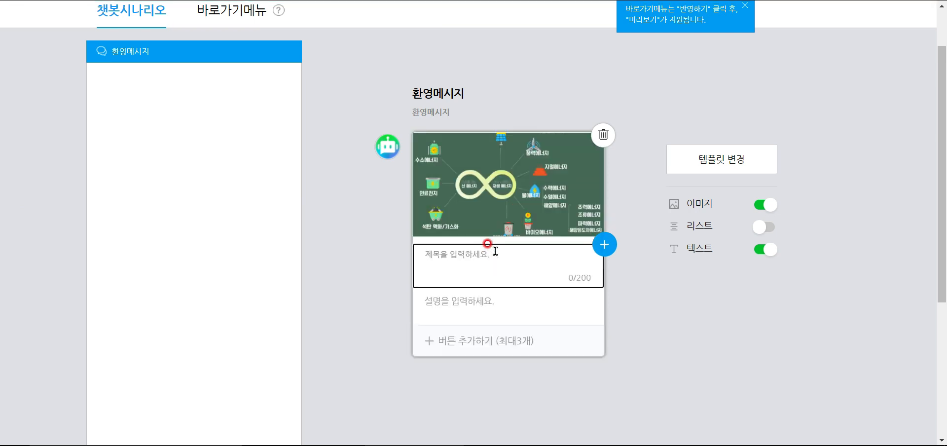
# - Type the greeting question about masks and protective suits into the welcome card's title
pyautogui.write('ㅇ')
pyautogui.write('녕')
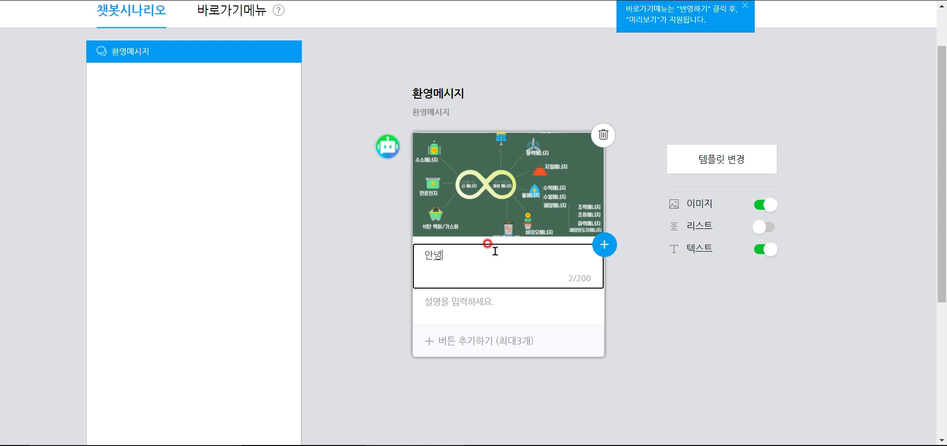
pyautogui.write('히 나는 ㅂ')
pyautogui.write('오늘')
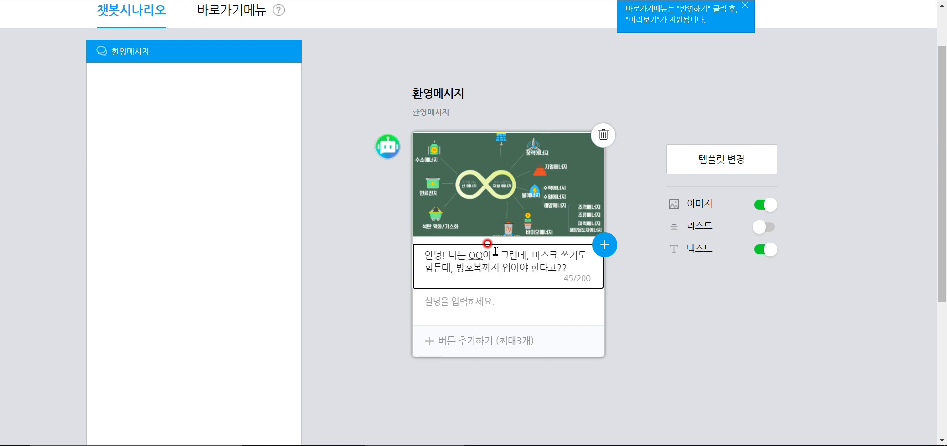
pyautogui.click(661, 271)
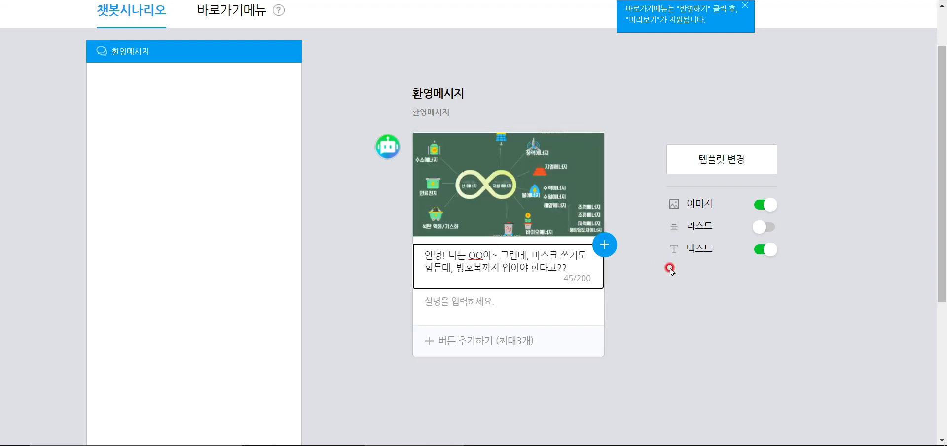
pyautogui.click(472, 296)
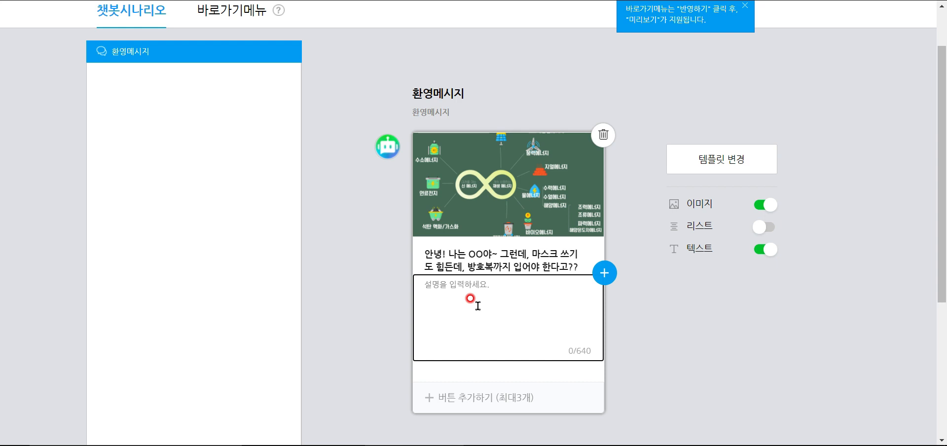
# - Enter '보다 자세한 설명을 입력할 수 있습니다.' in the welcome card's description box
pyautogui.click(510, 251)
pyautogui.click(509, 296)
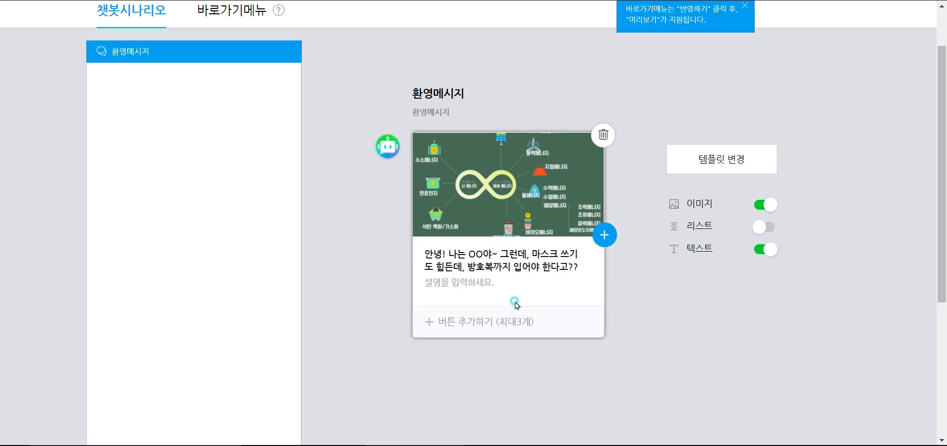
pyautogui.click(538, 269)
pyautogui.moveTo(566, 268); pyautogui.dragTo(415, 242)
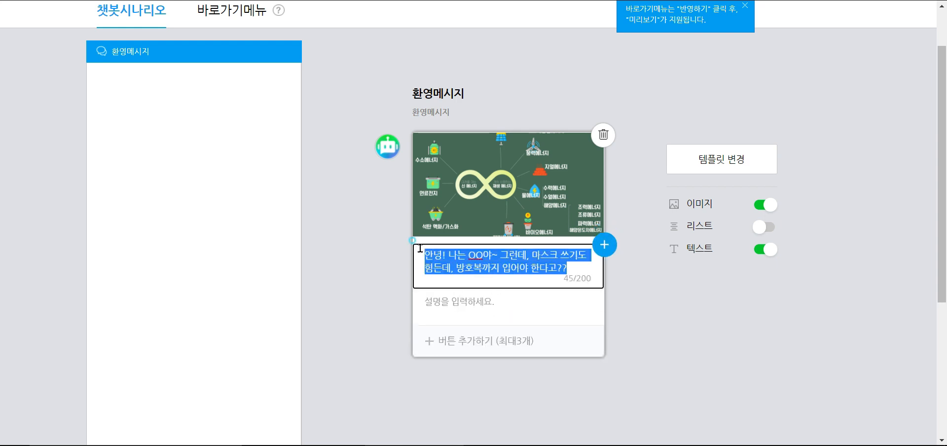
pyautogui.click(475, 297)
pyautogui.click(476, 282)
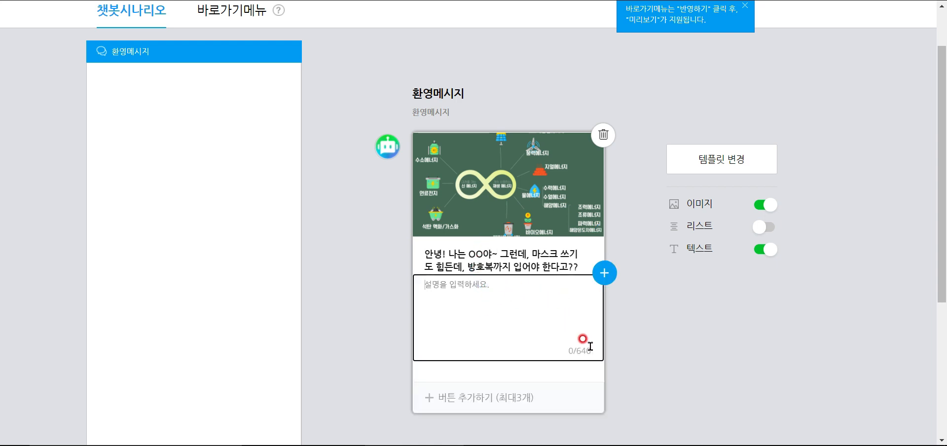
pyautogui.click(500, 294)
pyautogui.write('보다 자세한 설명을 입력할 수 있습니다.')
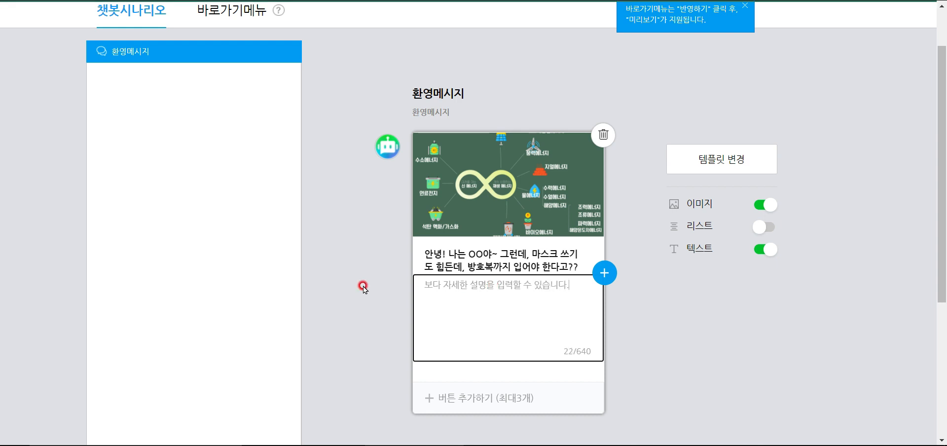
pyautogui.click(362, 285)
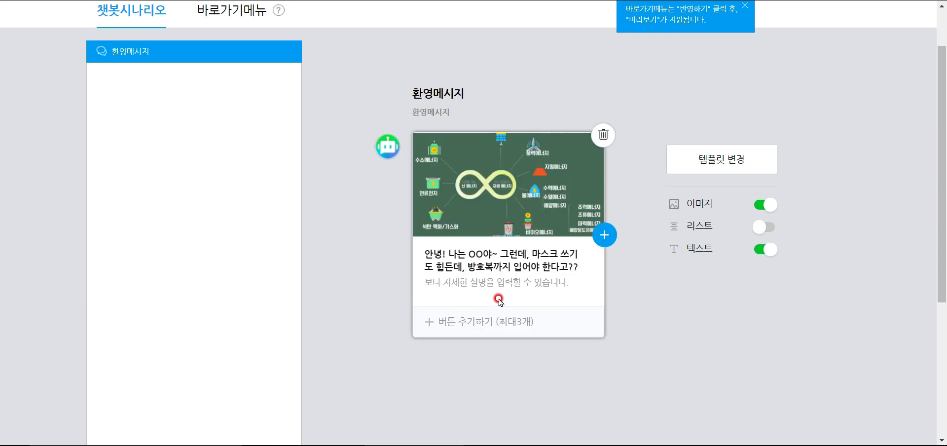
# - Open the button editor for the welcome card, keeping the 메시지 button type
pyautogui.click(472, 323)
pyautogui.scroll(-1, 544, 359)
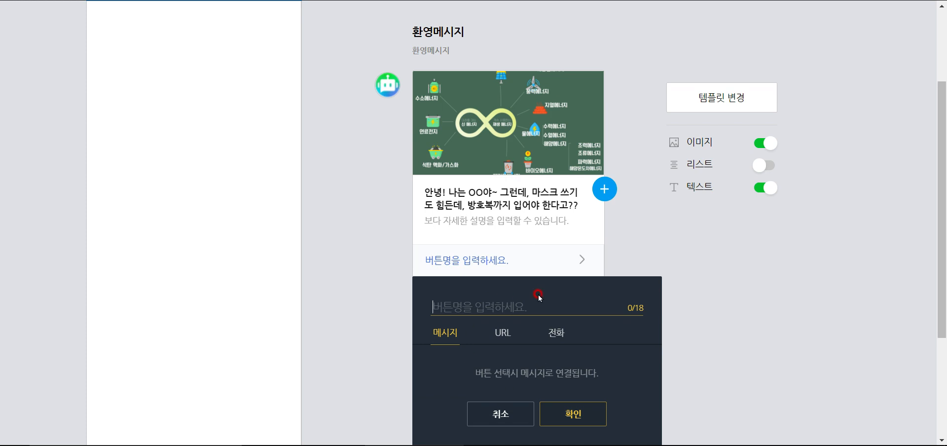
pyautogui.scroll(1, 485, 304)
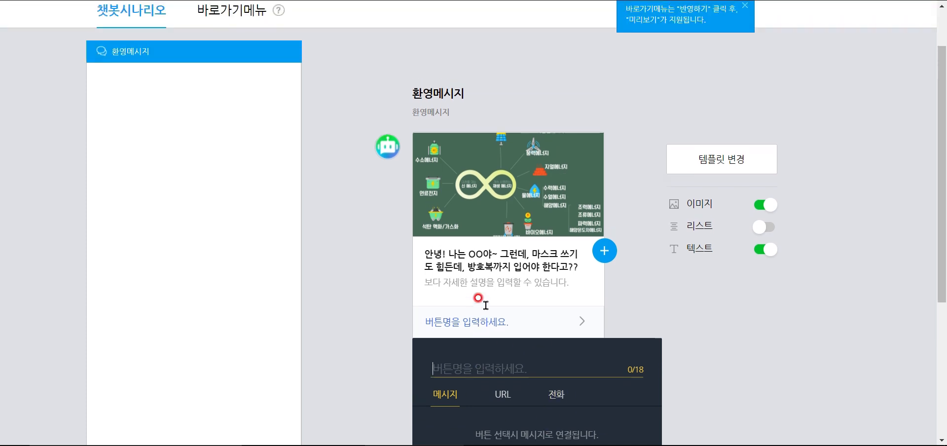
pyautogui.scroll(1, 488, 311)
pyautogui.scroll(-2, 500, 330)
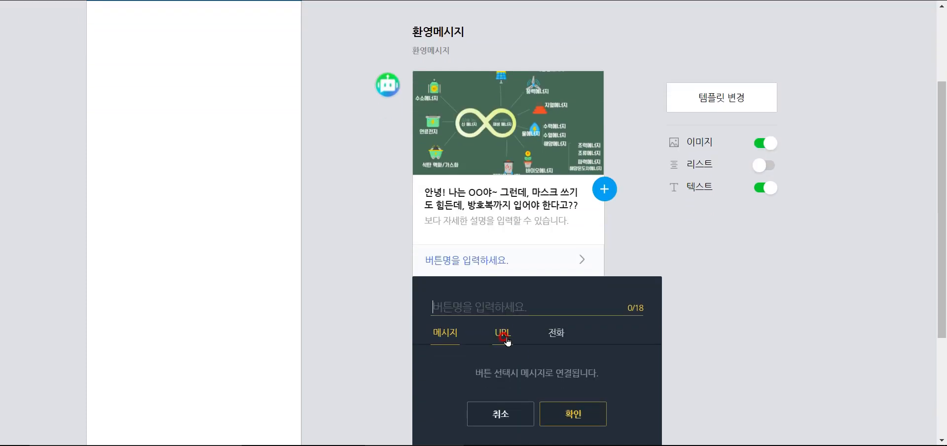
# - Label the button '궁금하면, 클릭하세요!' and confirm it
pyautogui.write('코로나')
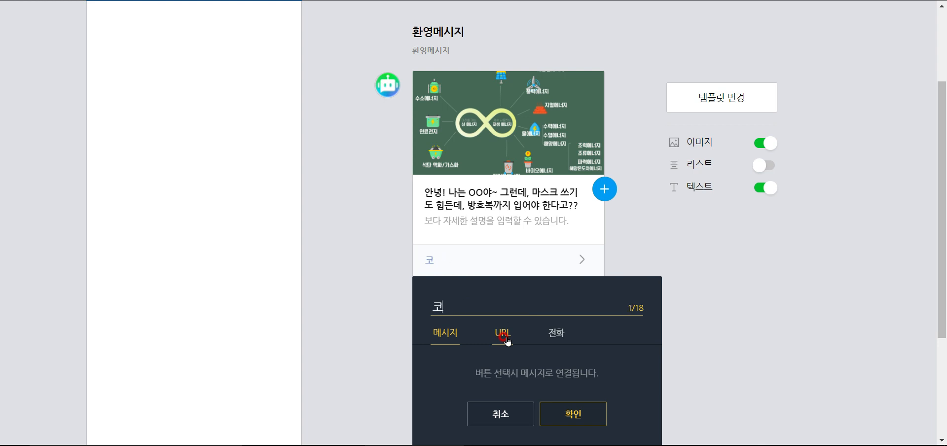
pyautogui.press('BackSpace')
pyautogui.write('ㅈ')
pyautogui.press('BackSpace')
pyautogui.write('더 자세히 알아보기!')
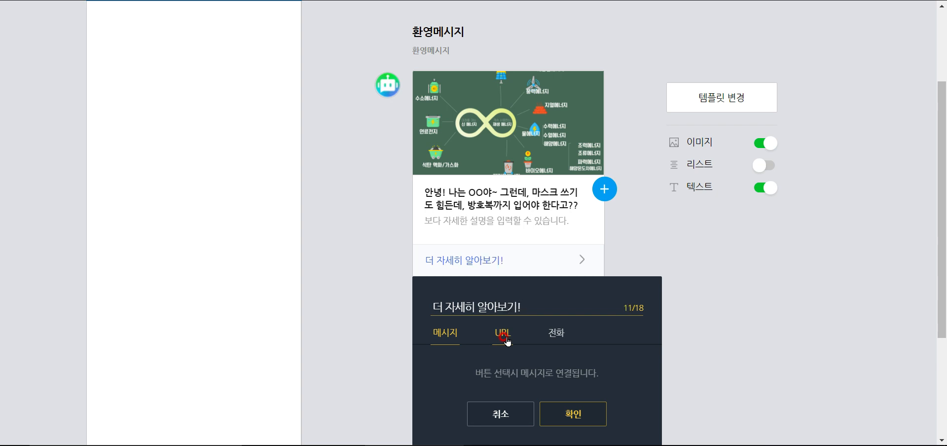
pyautogui.press('BackSpace')
pyautogui.press('BackSpace')
pyautogui.press('BackSpace')
pyautogui.press('BackSpace')
pyautogui.press('BackSpace')
pyautogui.press('BackSpace')
pyautogui.press('BackSpace')
pyautogui.press('BackSpace')
pyautogui.press('BackSpace')
pyautogui.press('BackSpace')
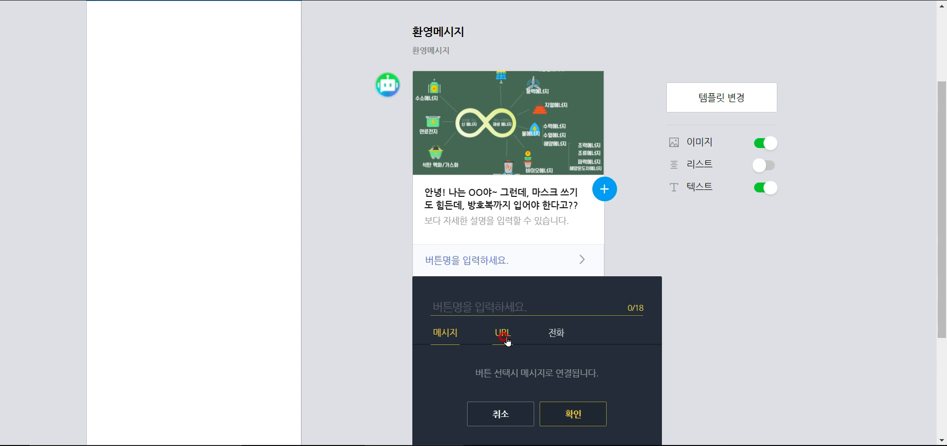
pyautogui.write('궁ㄱ금하면')
pyautogui.write(', 클릭하ㅅ')
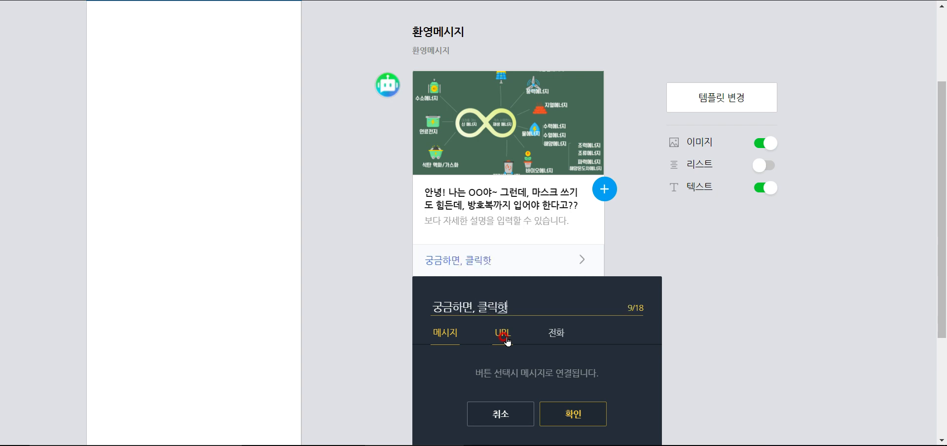
pyautogui.write('세요!')
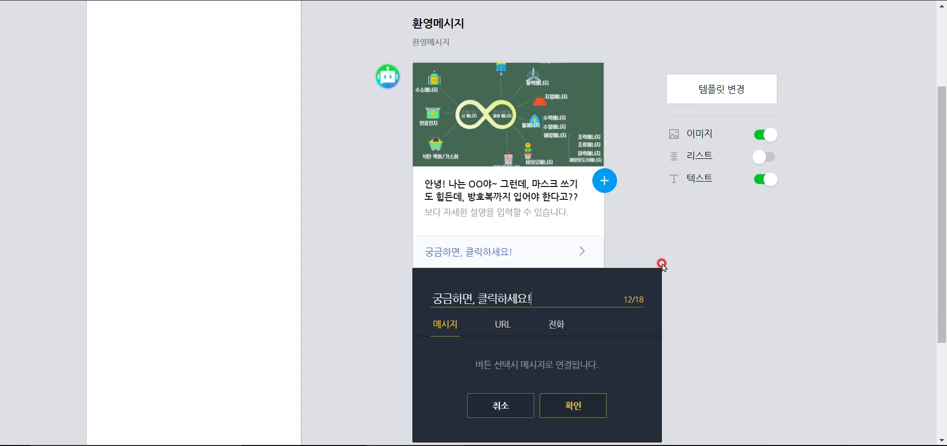
pyautogui.scroll(-1, 659, 262)
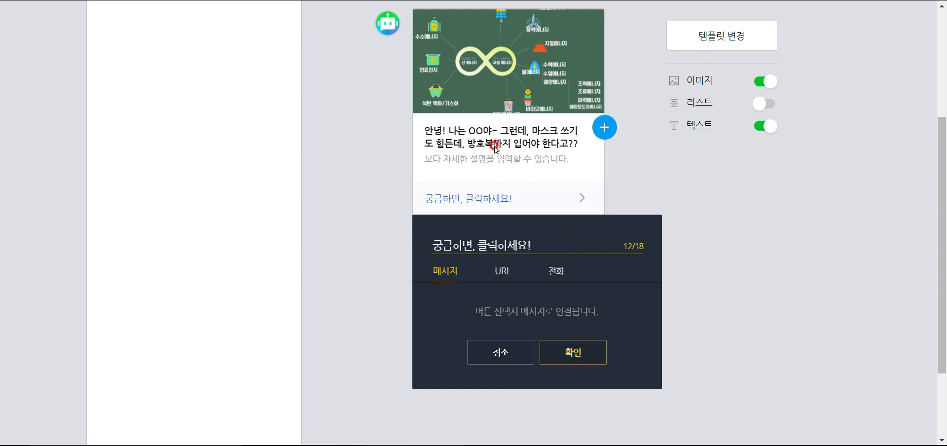
pyautogui.click(567, 350)
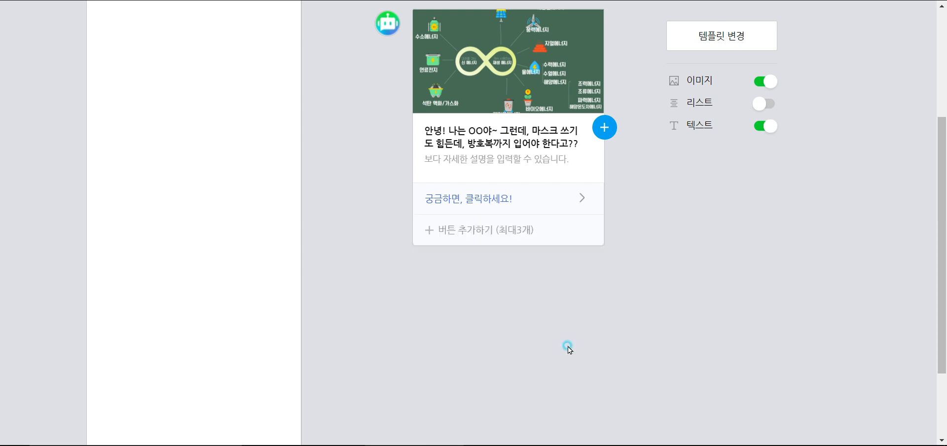
pyautogui.scroll(2, 369, 212)
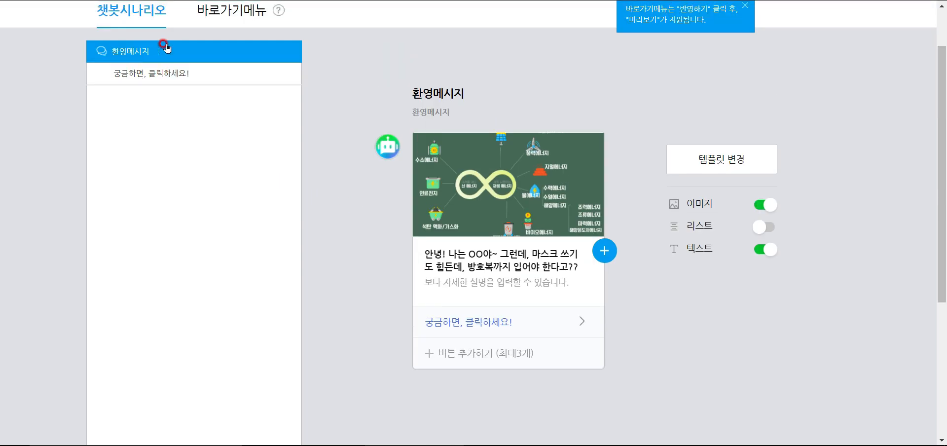
# - Select the 궁금하면, 클릭하세요! follow-up step under 환영메시지 in the scenario tree
pyautogui.click(150, 77)
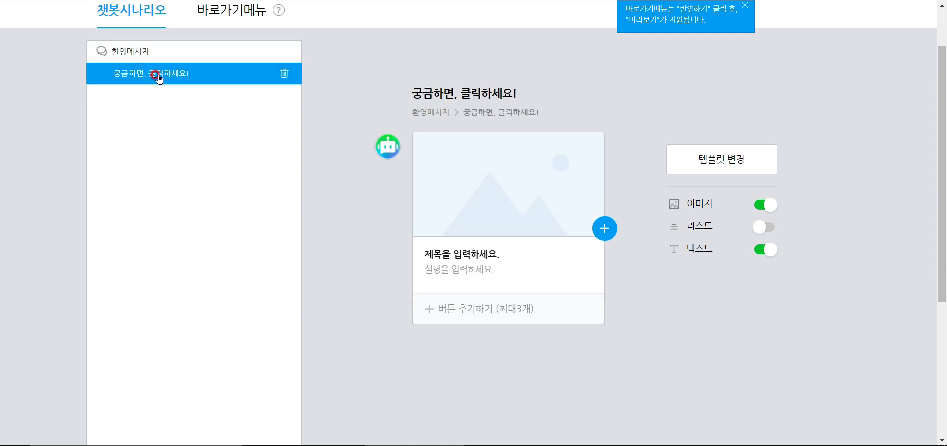
pyautogui.click(157, 56)
pyautogui.click(165, 73)
pyautogui.scroll(1, 458, 165)
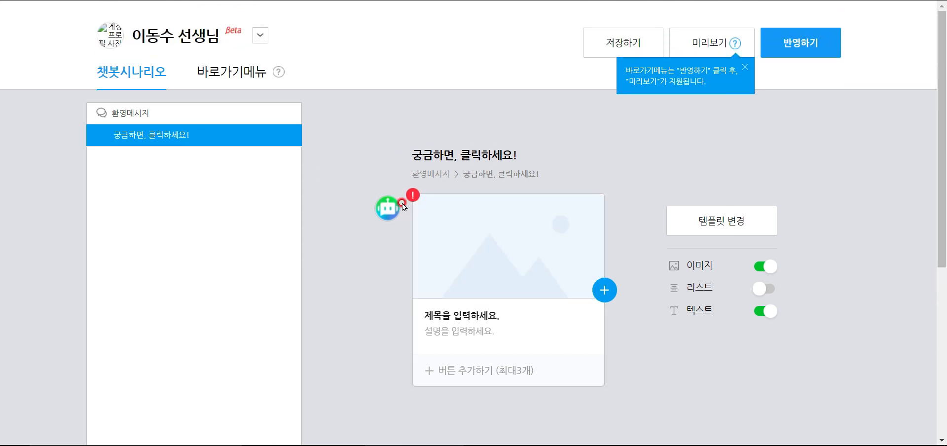
pyautogui.click(124, 112)
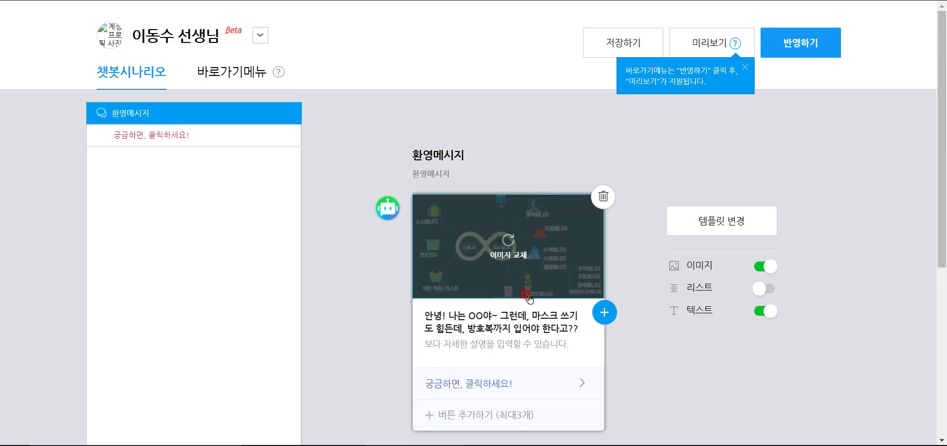
pyautogui.click(233, 135)
pyautogui.scroll(-1, 532, 275)
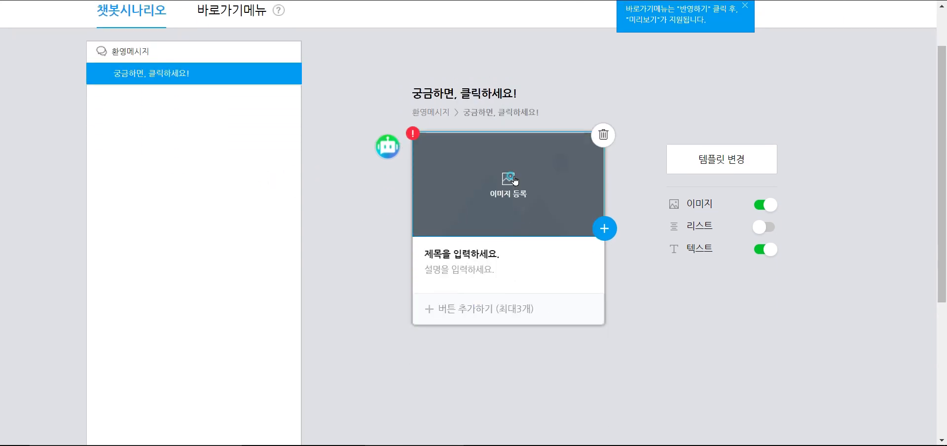
# - Switch off the follow-up card's image section, leaving it text-only
pyautogui.click(514, 178)
pyautogui.scroll(-2, 405, 143)
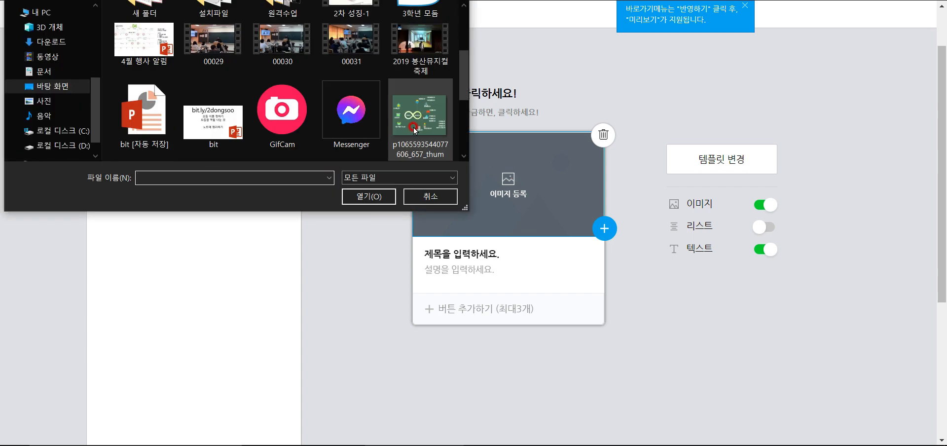
pyautogui.click(430, 196)
pyautogui.scroll(1, 581, 233)
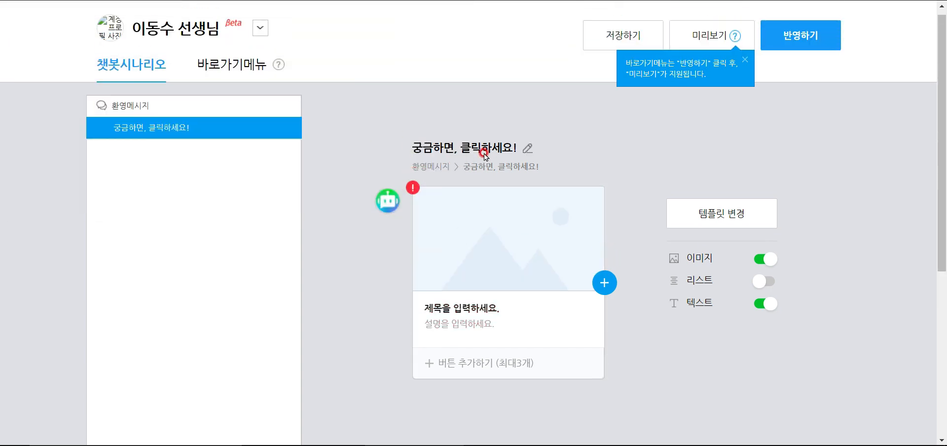
pyautogui.click(764, 267)
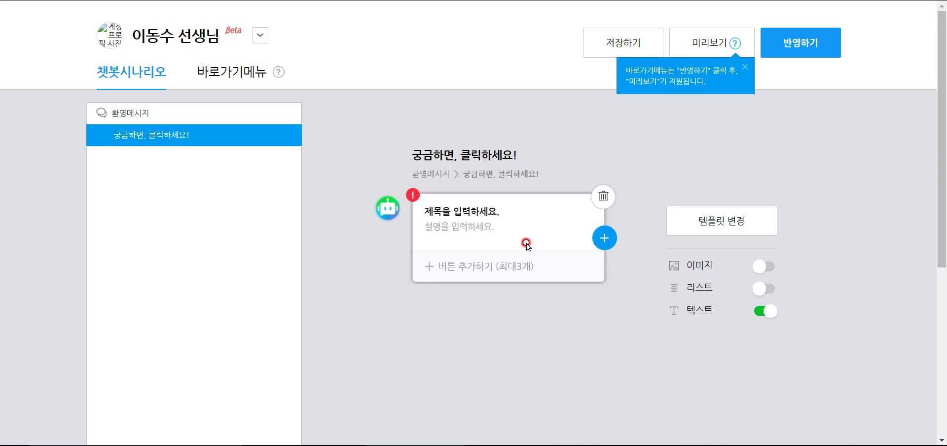
# - Title the follow-up card '코로나19와 기후위기의 상관관계'
pyautogui.click(472, 212)
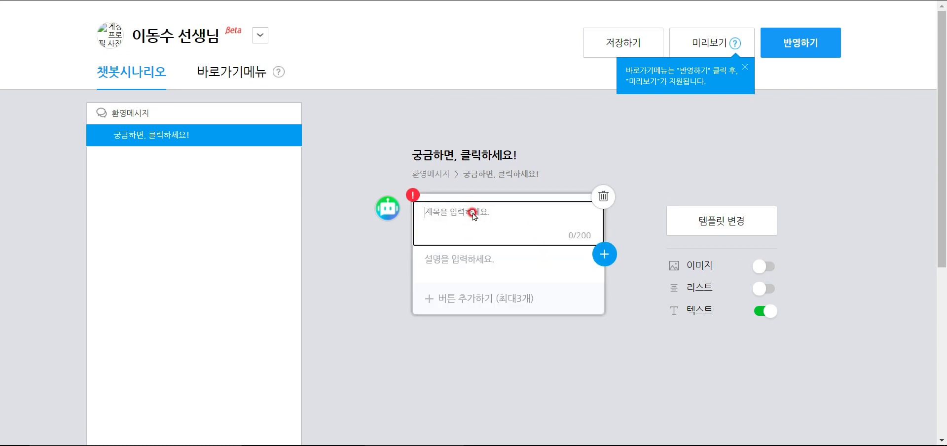
pyautogui.write('ㅋ')
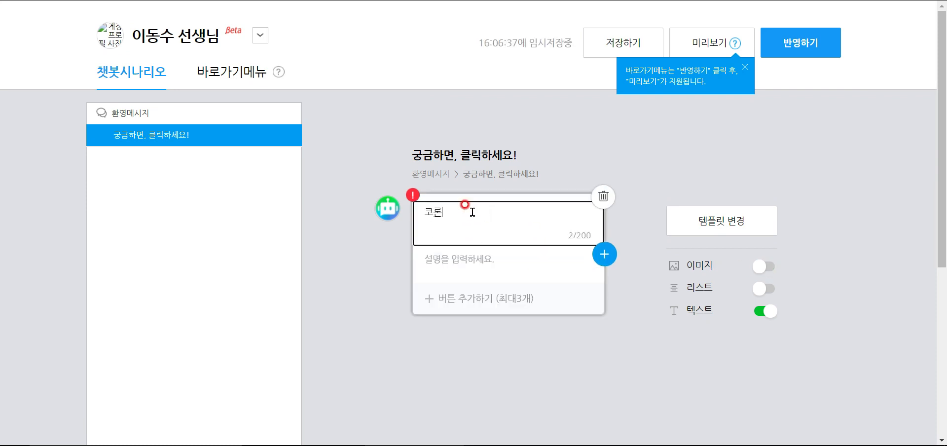
pyautogui.write('로나19와 기후위기의 상관관계')
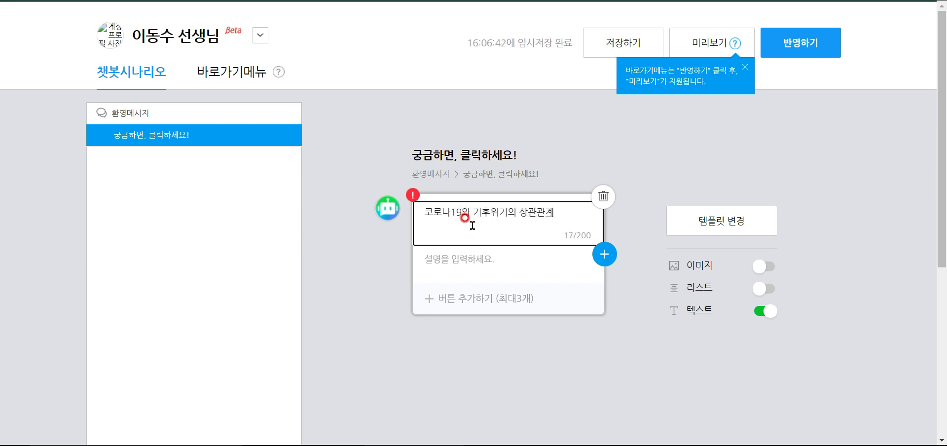
pyautogui.click(466, 254)
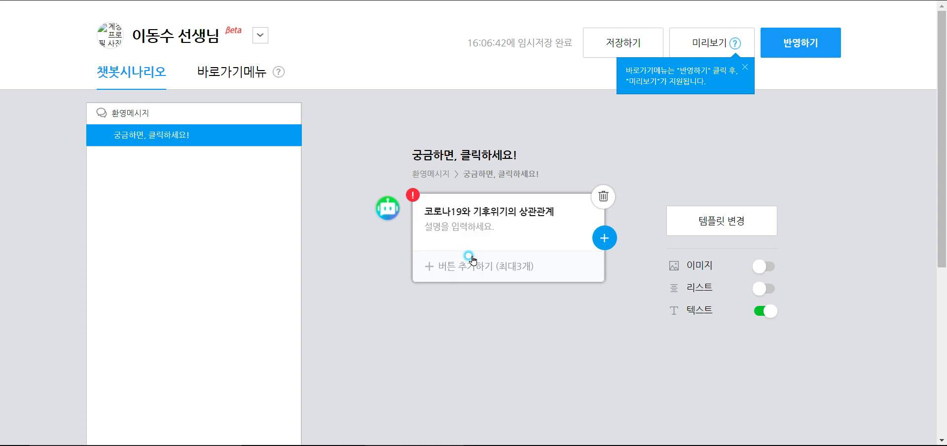
# - Write the description '인간의 무분별한 개발이~~' on the follow-up card
pyautogui.click(500, 226)
pyautogui.write('그레')
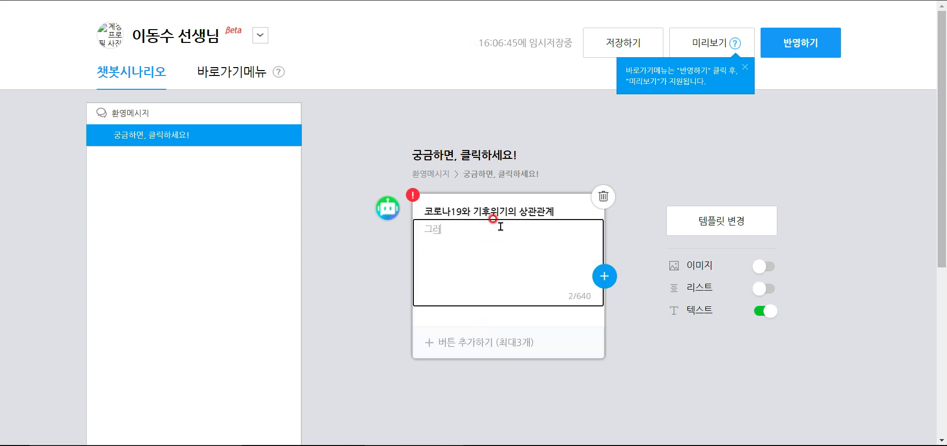
pyautogui.press('BackSpace')
pyautogui.press('BackSpace')
pyautogui.write('인간의')
pyautogui.write('새')
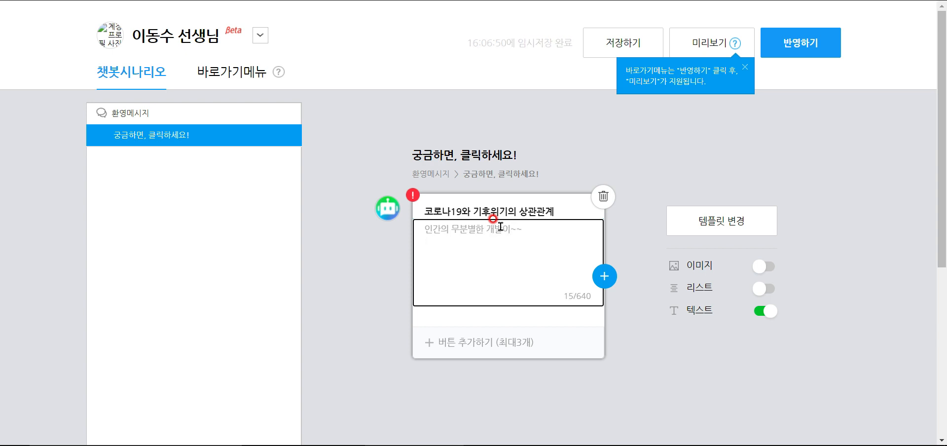
pyautogui.write(' 팸')
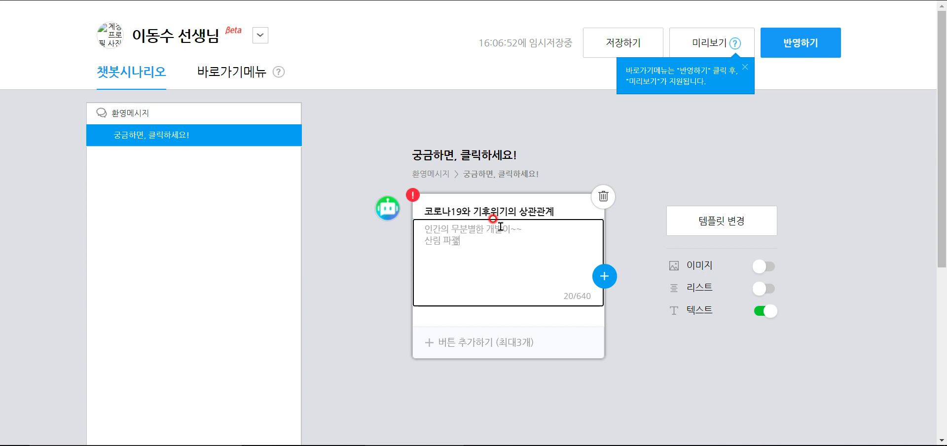
pyautogui.press('BackSpace')
pyautogui.press('BackSpace')
pyautogui.press('BackSpace')
pyautogui.press('BackSpace')
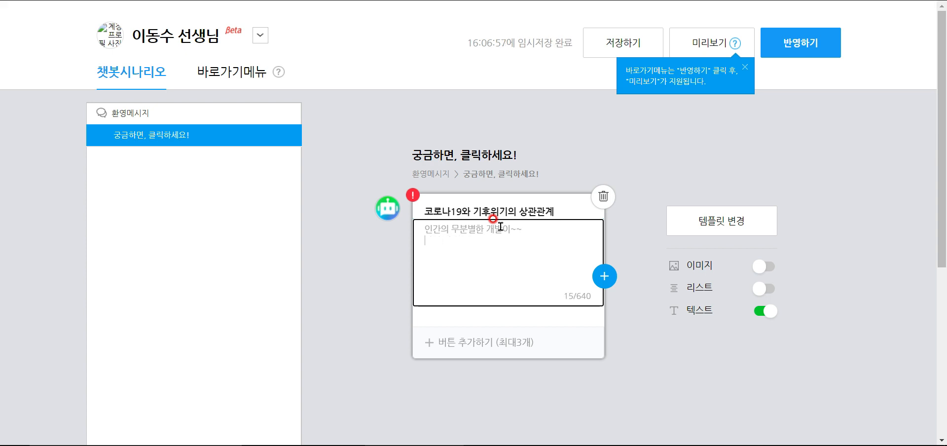
pyautogui.click(666, 312)
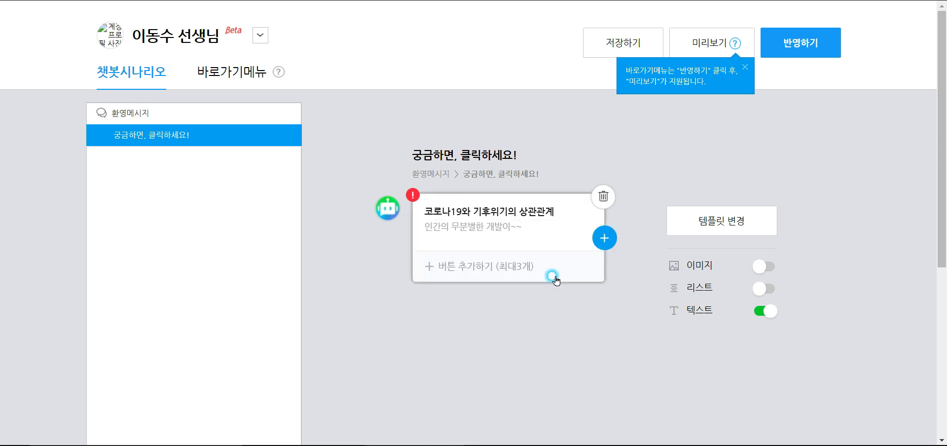
pyautogui.click(470, 273)
# - Start a URL link button on the follow-up card, then open a new Chrome tab
pyautogui.scroll(-1, 473, 276)
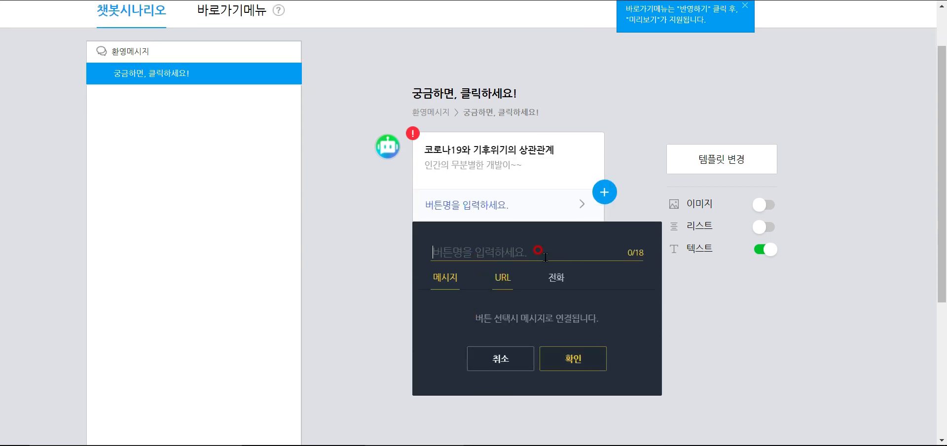
pyautogui.click(501, 280)
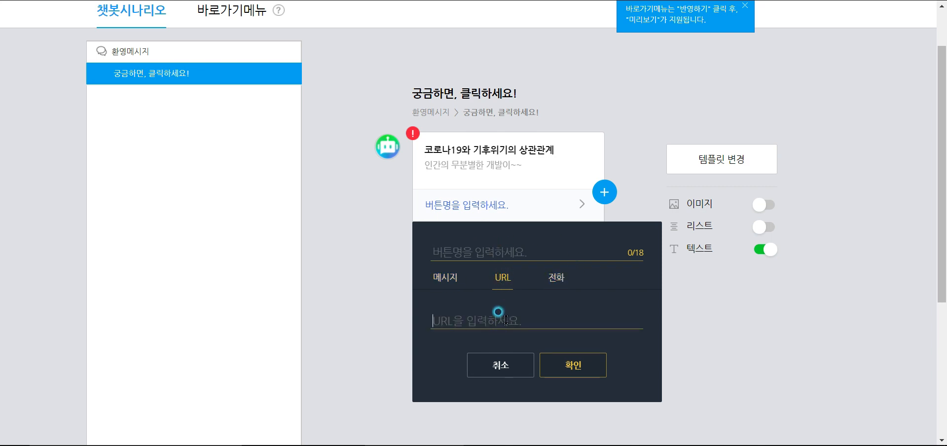
pyautogui.click(496, 181)
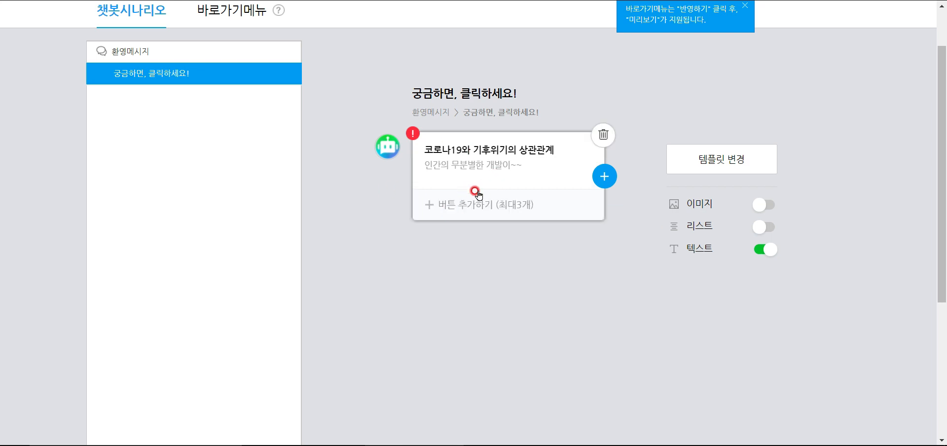
pyautogui.click(462, 208)
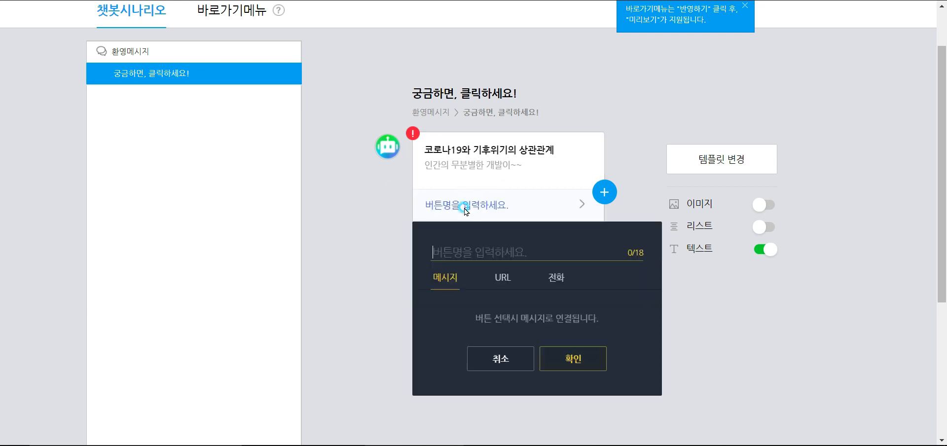
pyautogui.click(500, 287)
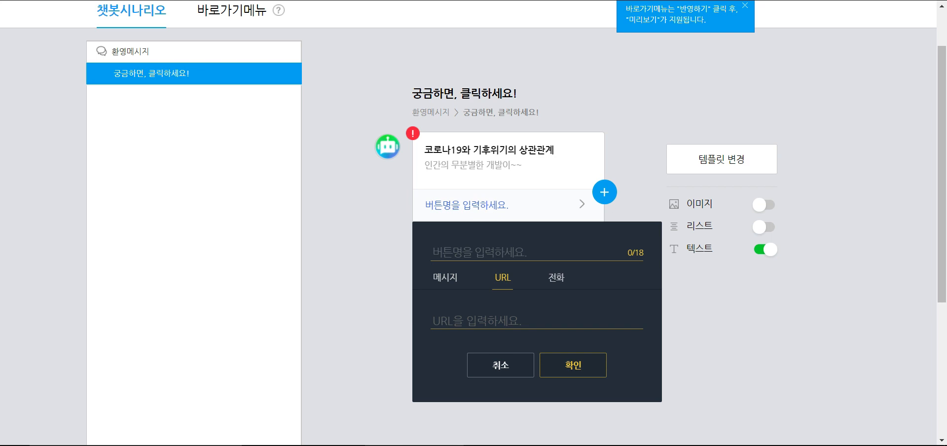
pyautogui.click(332, 1)
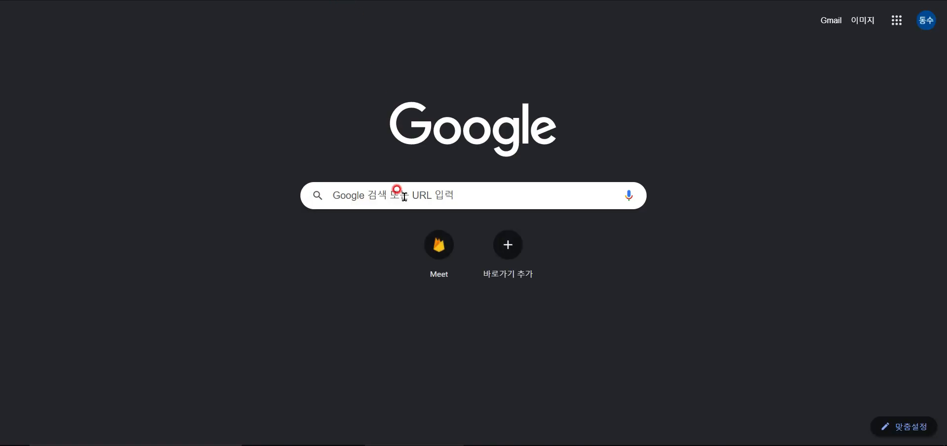
# - Search YouTube for 산림파괴 지구온난화 and copy the JTBC Amazon deforestation video's youtu.be link
pyautogui.click(896, 20)
pyautogui.click(785, 129)
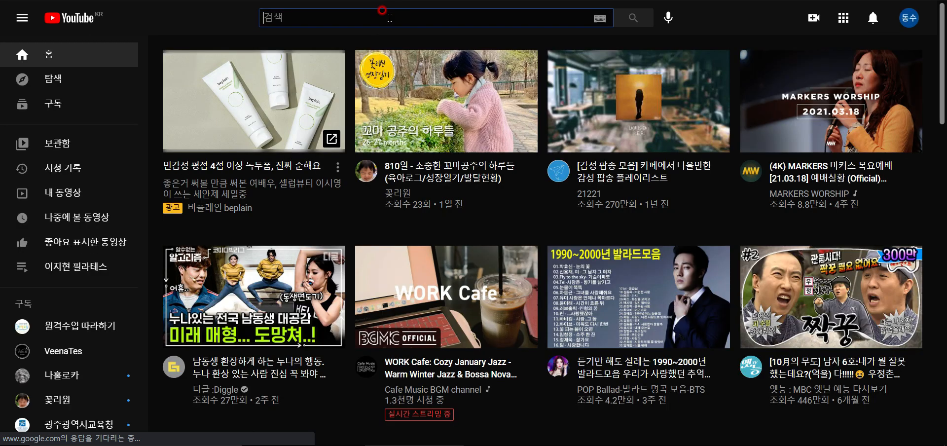
pyautogui.write('산림파괴')
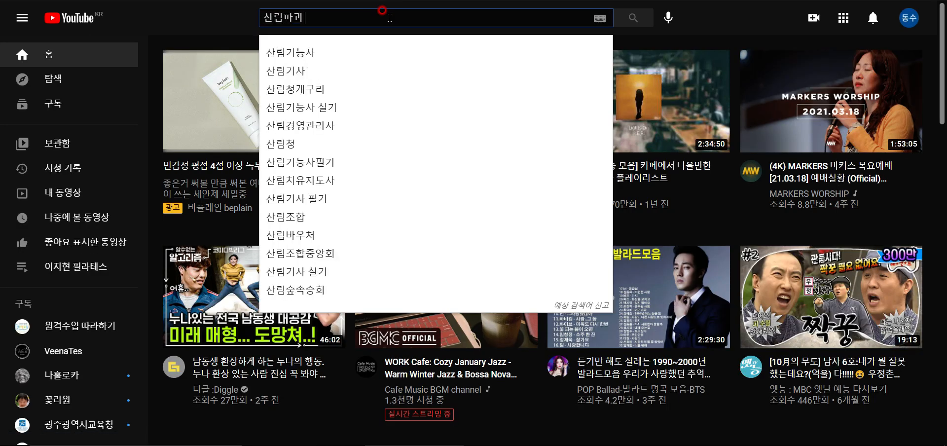
pyautogui.write(' 지궁')
pyautogui.write('온난')
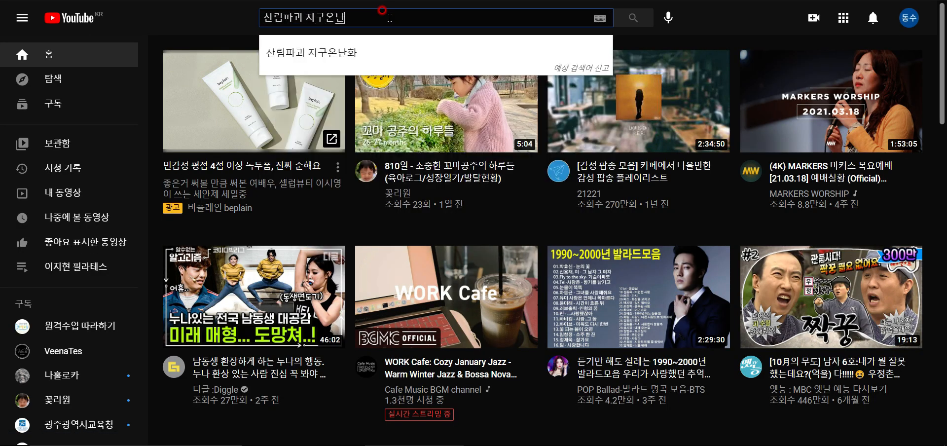
pyautogui.write('화')
pyautogui.press('Return')
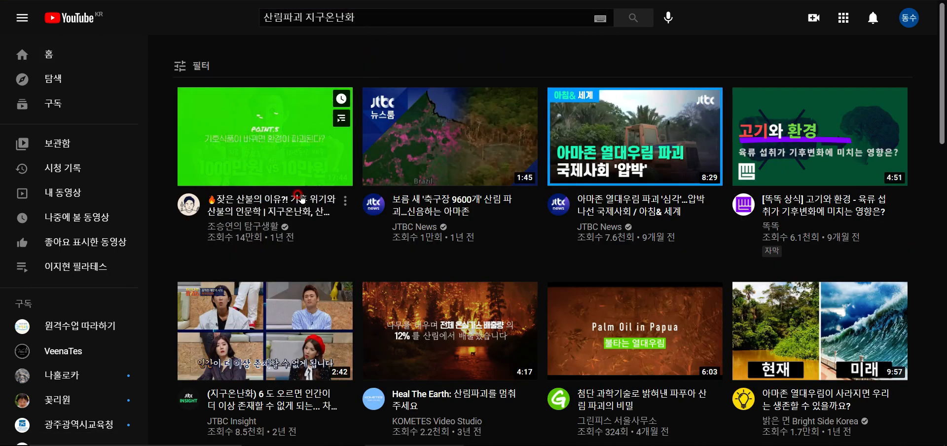
pyautogui.click(302, 198)
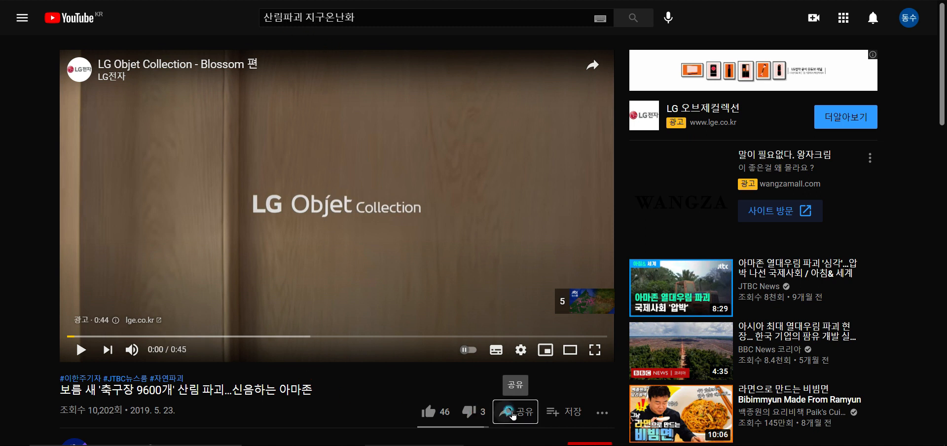
pyautogui.click(515, 411)
pyautogui.click(590, 254)
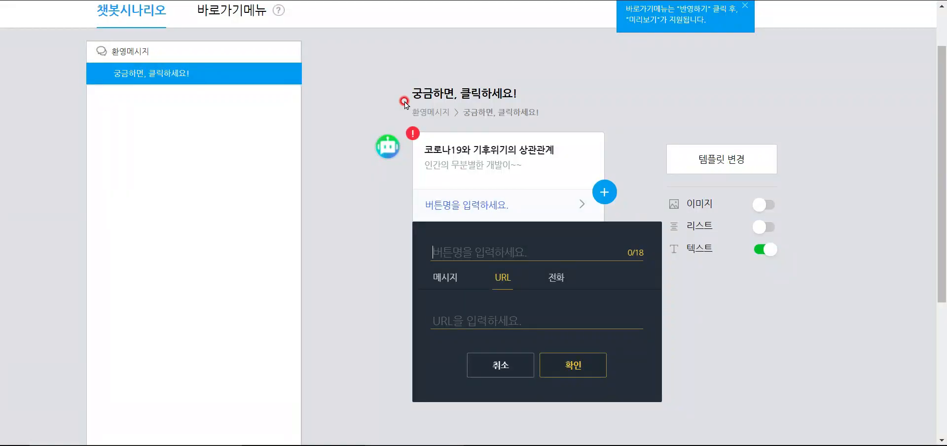
# - Add a URL button named JTBC 뉴스 보기 linking to the copied YouTube video
pyautogui.click(509, 276)
pyautogui.click(509, 319)
pyautogui.hotkey('ctrl', 'v')
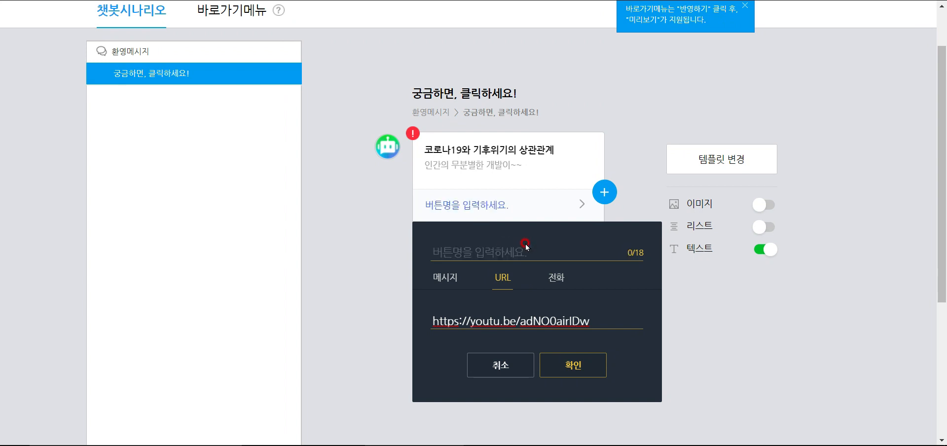
pyautogui.write('JTBC 뉴')
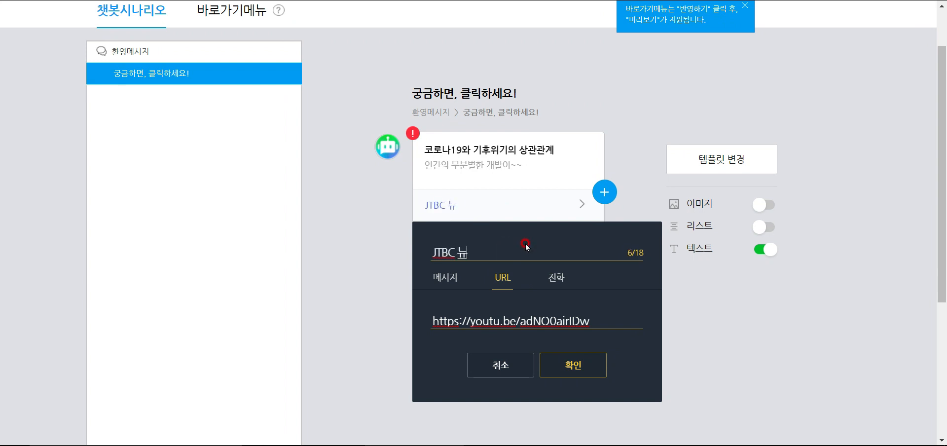
pyautogui.write('스 보기')
pyautogui.click(572, 365)
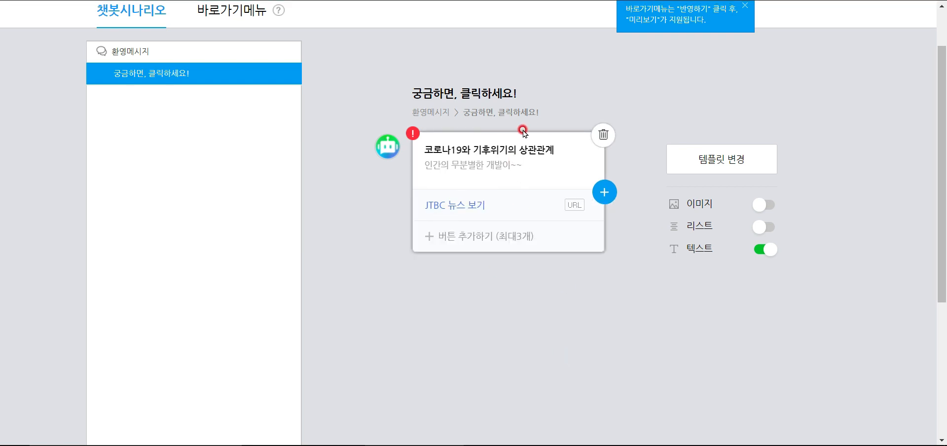
# - Discard a stray extra card and add a 궁금하면 클릭하세요 message button to the text card
pyautogui.scroll(1, 303, 173)
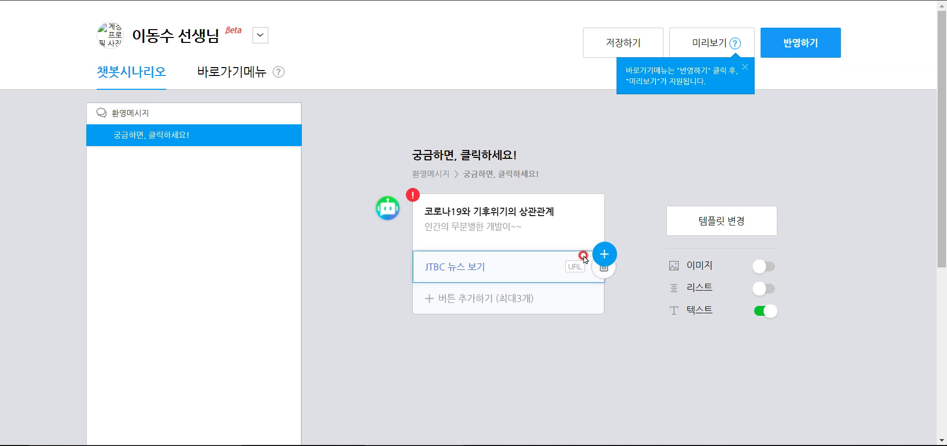
pyautogui.click(605, 253)
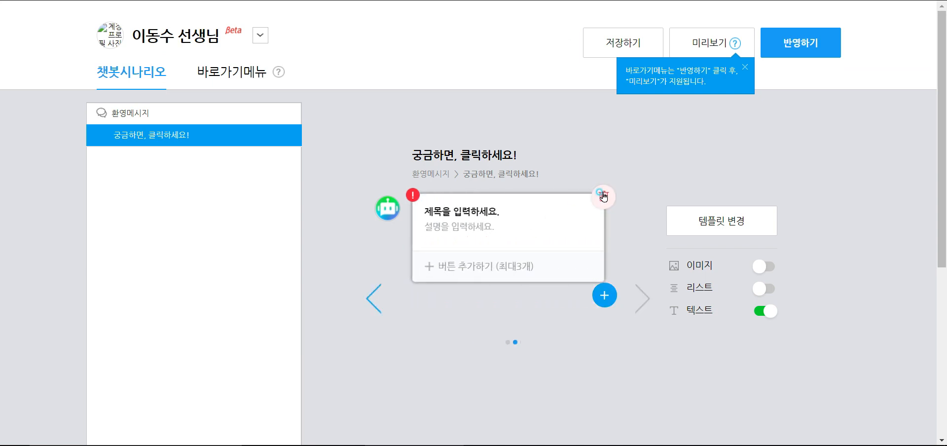
pyautogui.click(603, 196)
pyautogui.click(426, 160)
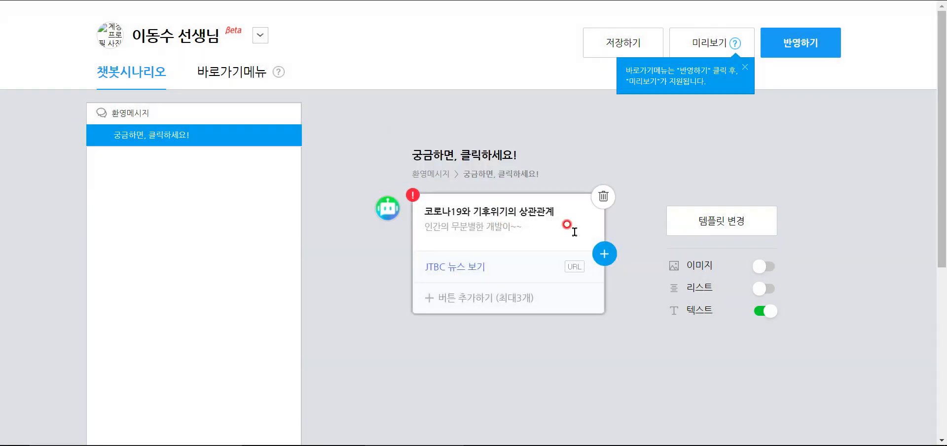
pyautogui.click(490, 298)
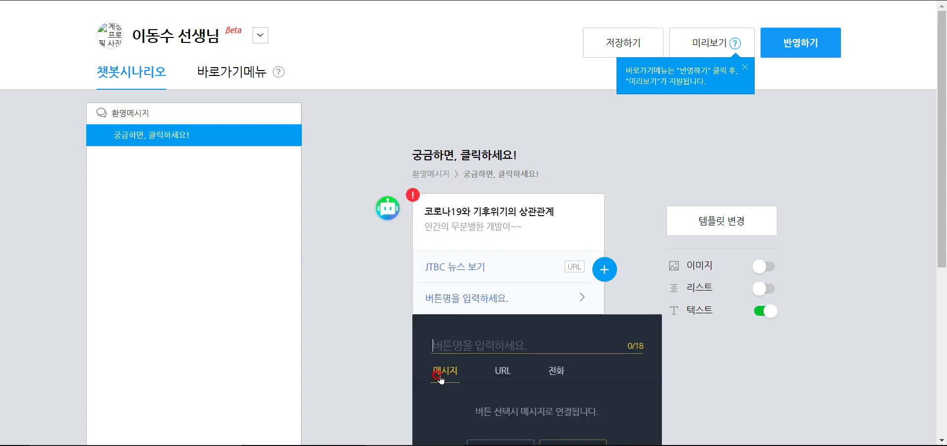
pyautogui.scroll(-1, 443, 364)
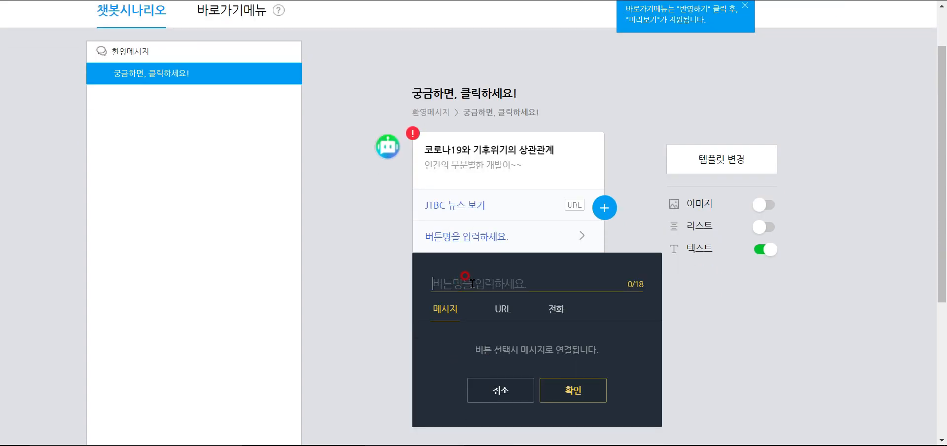
pyautogui.write('궁금하면 클릭해')
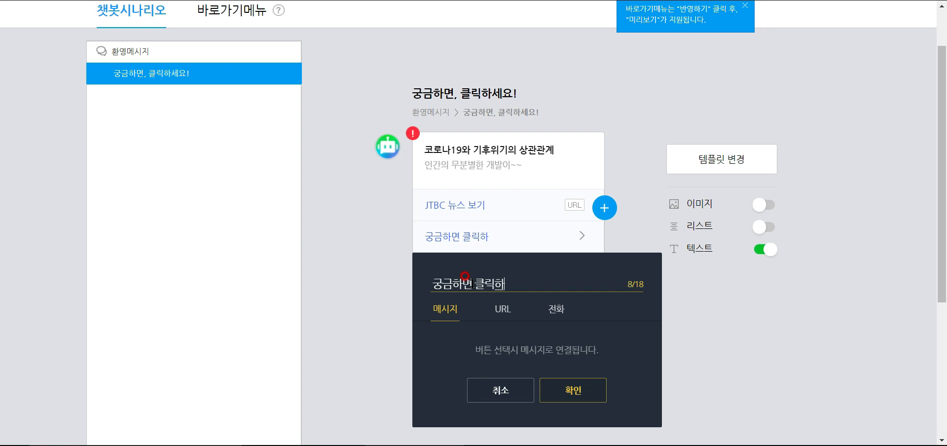
pyautogui.press('BackSpace')
pyautogui.write('하세요')
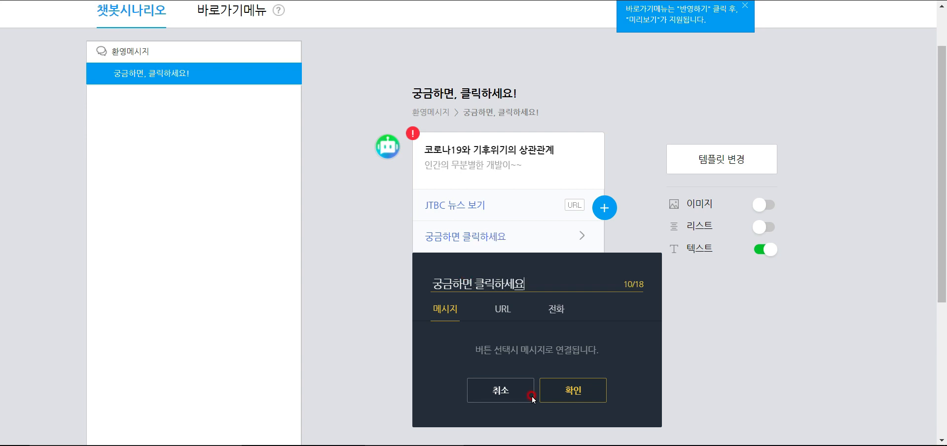
pyautogui.click(587, 380)
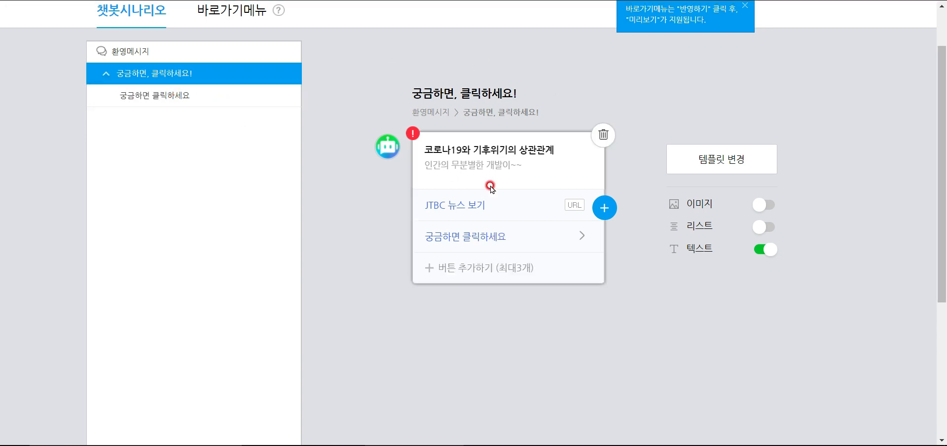
# - Give the 궁금하면 클릭하세요 follow-up card a '궁금하면 클릭하세요!' button
pyautogui.click(179, 97)
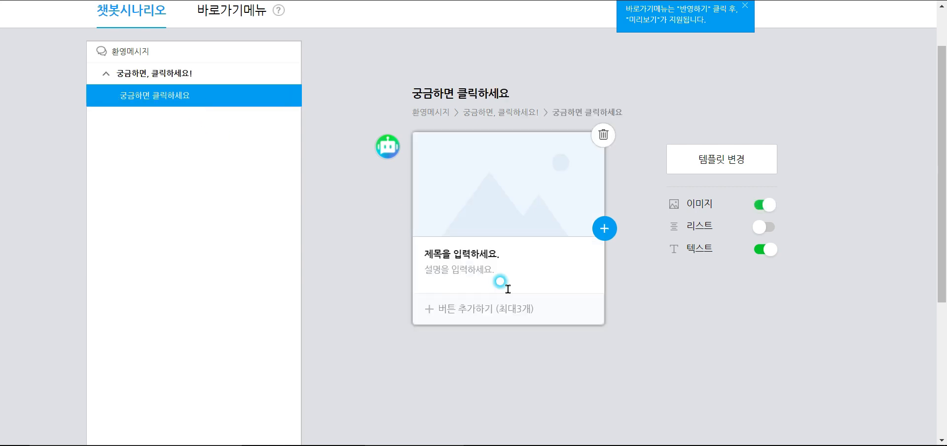
pyautogui.click(466, 309)
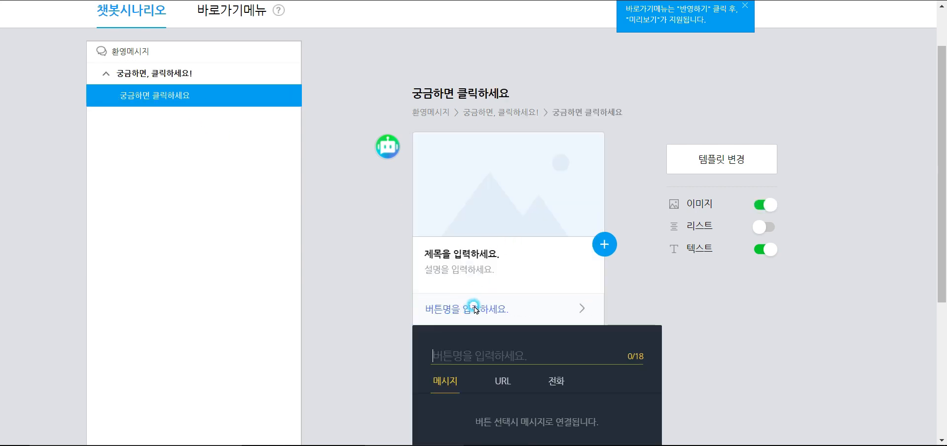
pyautogui.write('궁금하면')
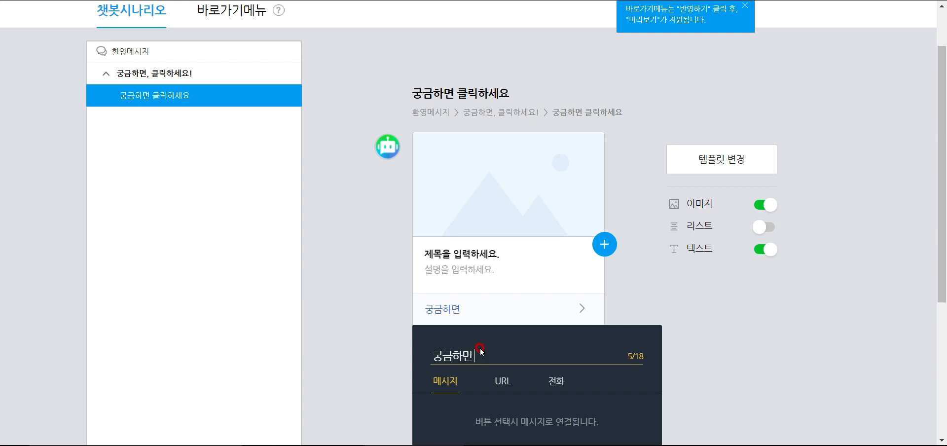
pyautogui.write(' 클릭하세요')
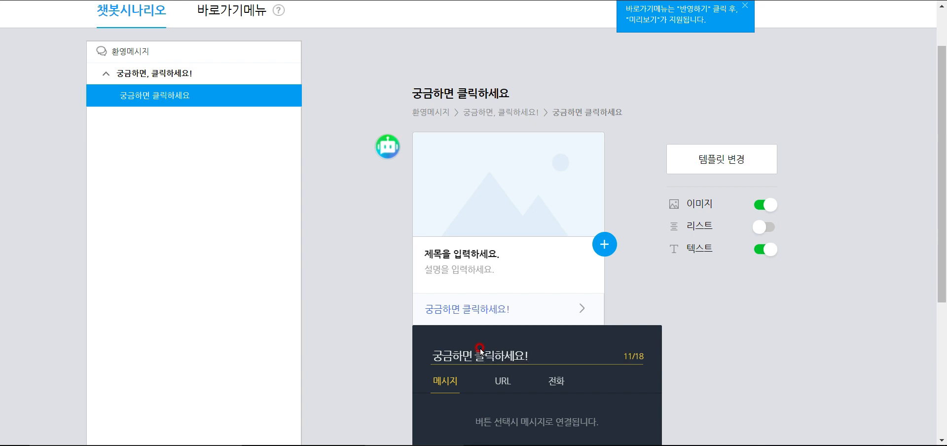
pyautogui.write('!')
pyautogui.scroll(-2, 480, 348)
pyautogui.click(551, 392)
# - Check the newly created 궁금하면 클릭하세요! message, then return to the welcome message
pyautogui.scroll(3, 252, 148)
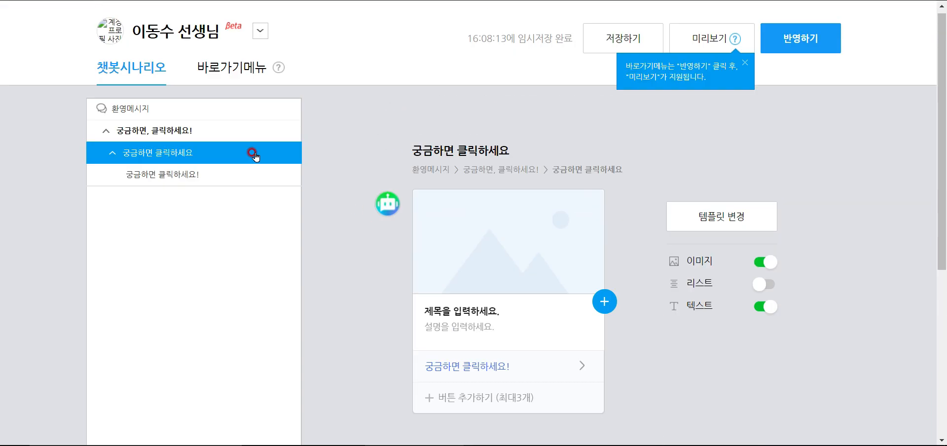
pyautogui.click(150, 179)
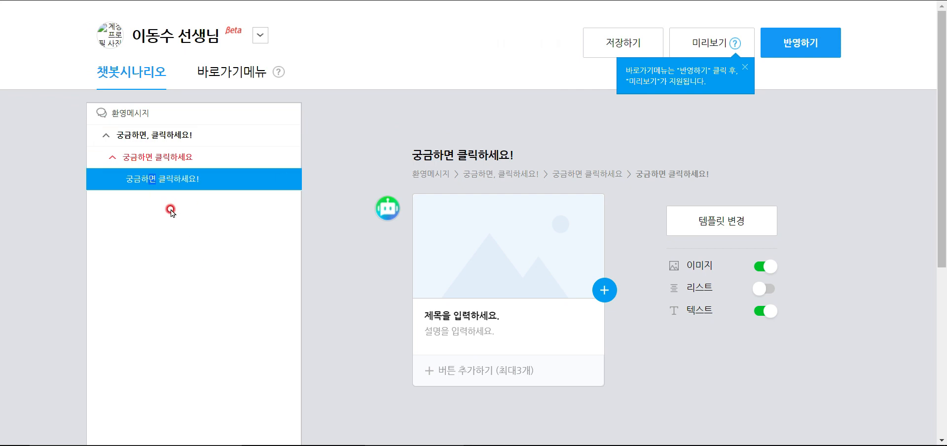
pyautogui.click(163, 114)
pyautogui.scroll(-2, 493, 231)
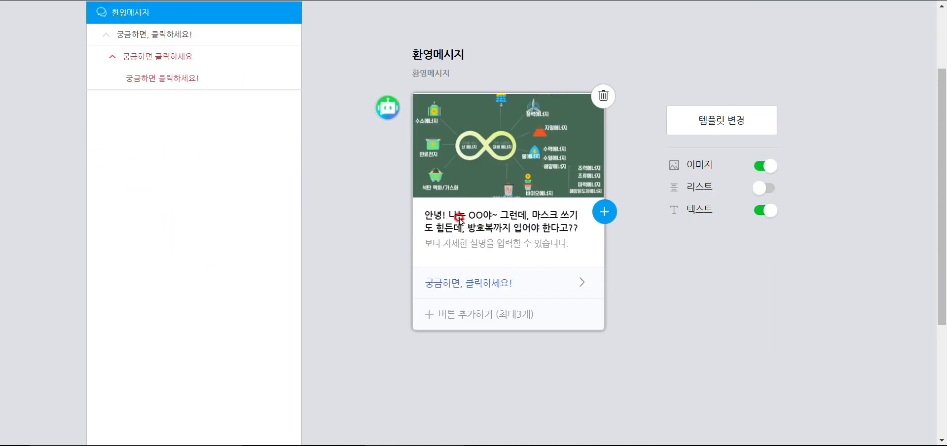
pyautogui.scroll(2, 459, 218)
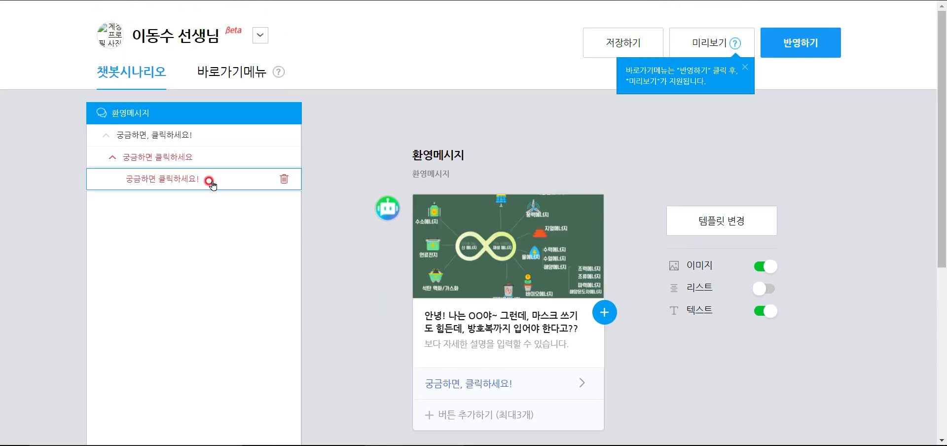
# - Find the nested 궁금하면 클릭하세요! reply in the tree and switch off its card image
pyautogui.click(245, 179)
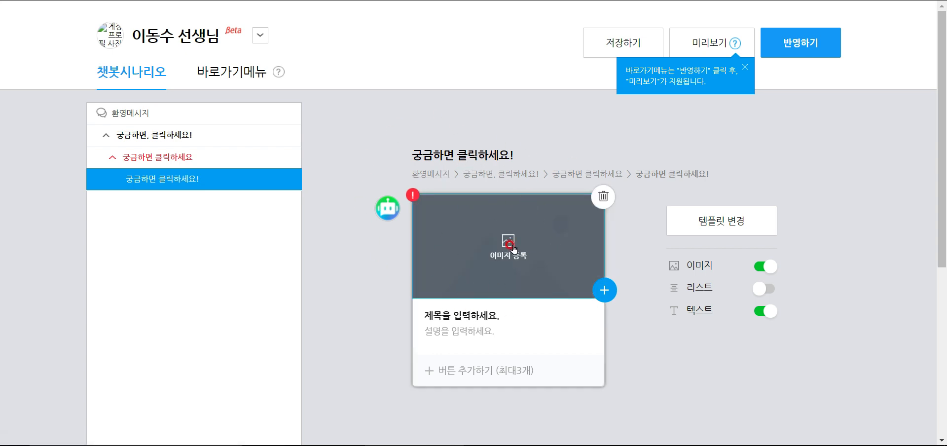
pyautogui.scroll(-1, 534, 239)
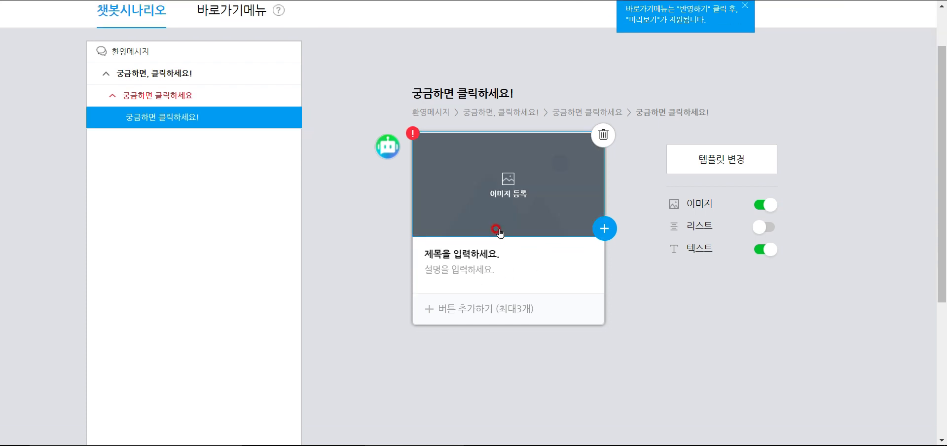
pyautogui.click(201, 101)
pyautogui.click(229, 74)
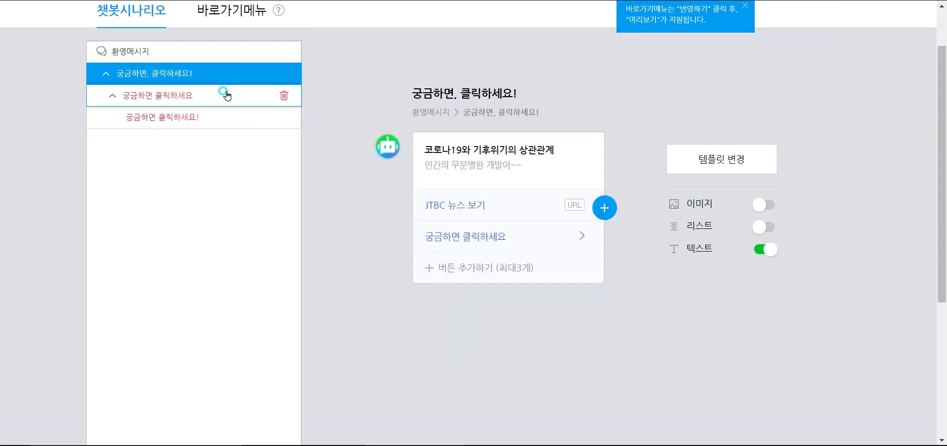
pyautogui.click(225, 95)
pyautogui.click(186, 73)
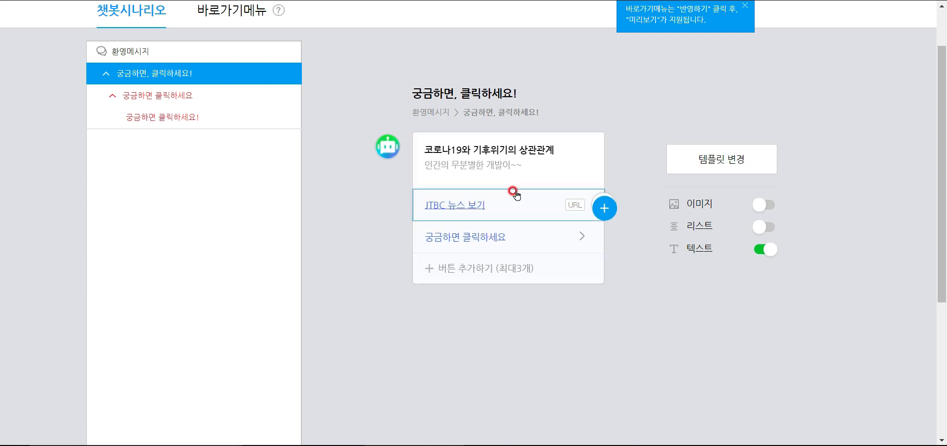
pyautogui.click(229, 121)
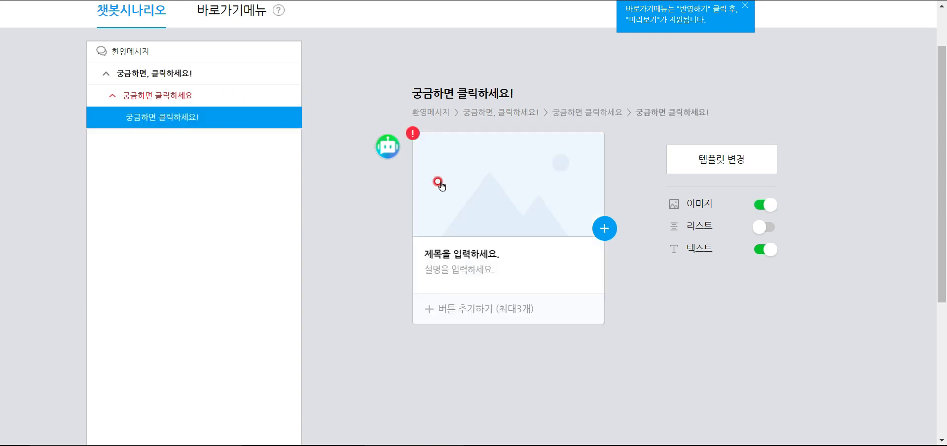
pyautogui.click(766, 207)
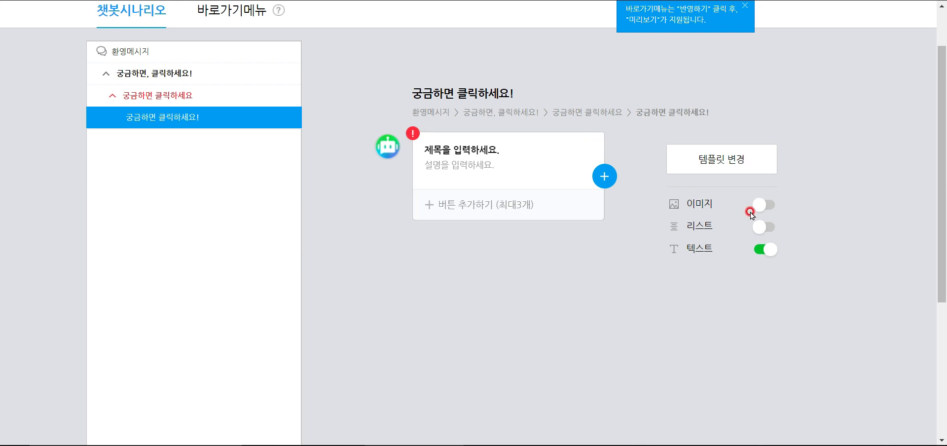
# - Switch the card to a list and add items until it has three
pyautogui.click(756, 225)
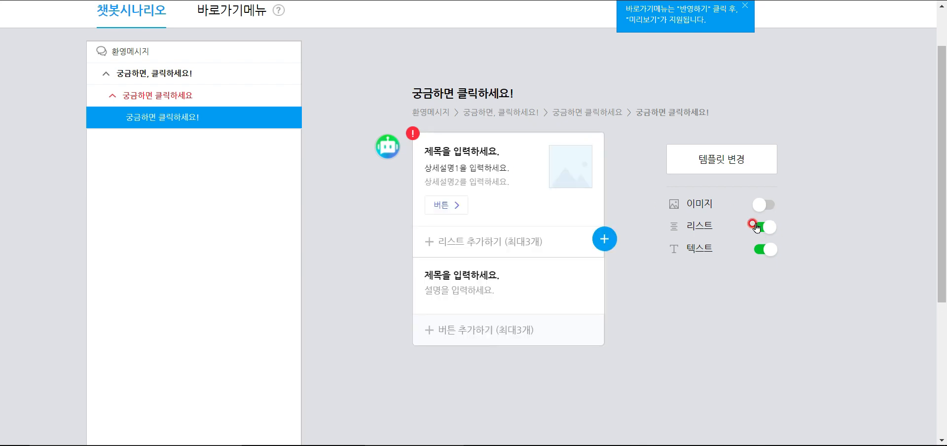
pyautogui.click(472, 153)
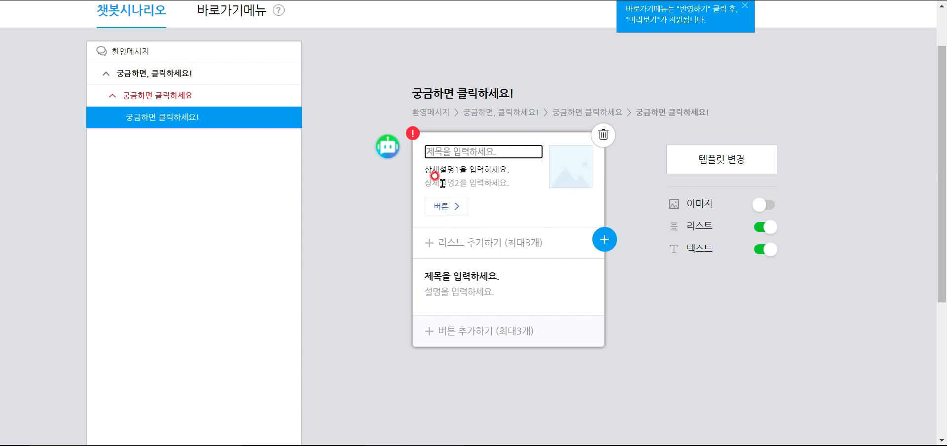
pyautogui.click(499, 248)
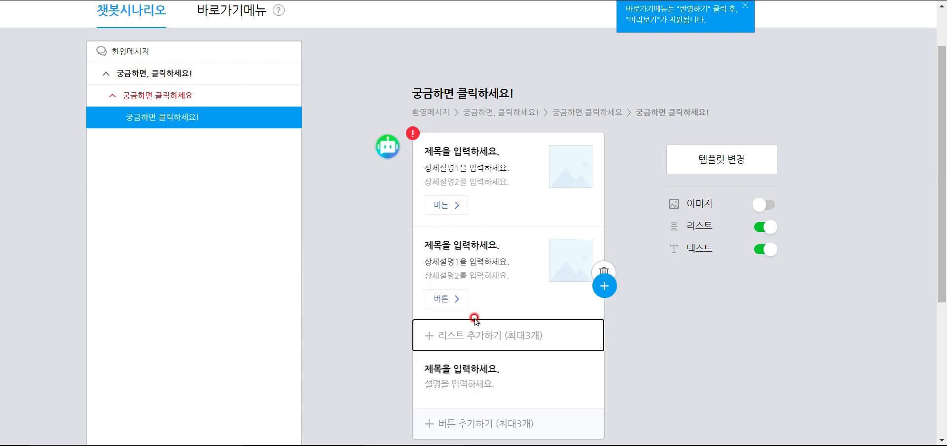
pyautogui.scroll(-1, 472, 345)
pyautogui.click(465, 267)
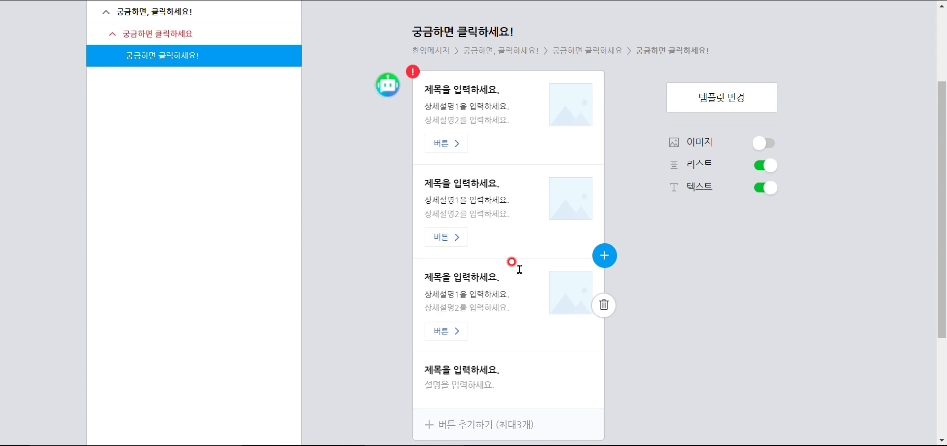
# - Title the first list item '우리 식탁은 안녕하신가요?'
pyautogui.click(471, 93)
pyautogui.click(472, 89)
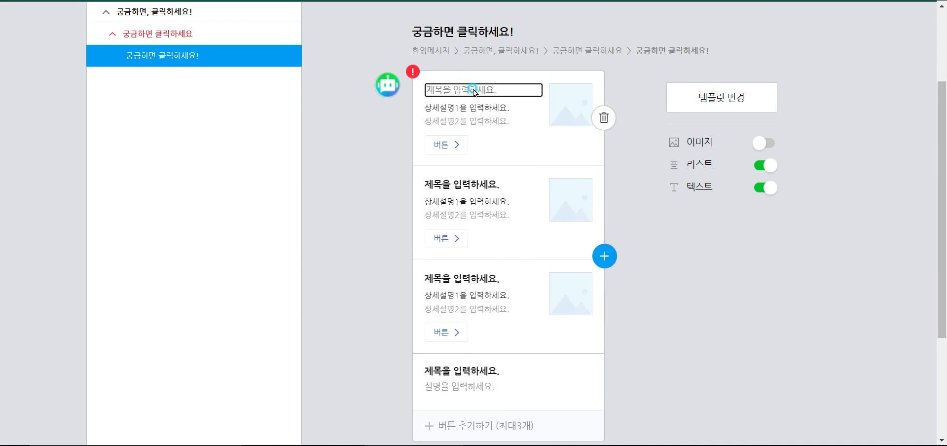
pyautogui.write('라군')
pyautogui.press('BackSpace')
pyautogui.press('BackSpace')
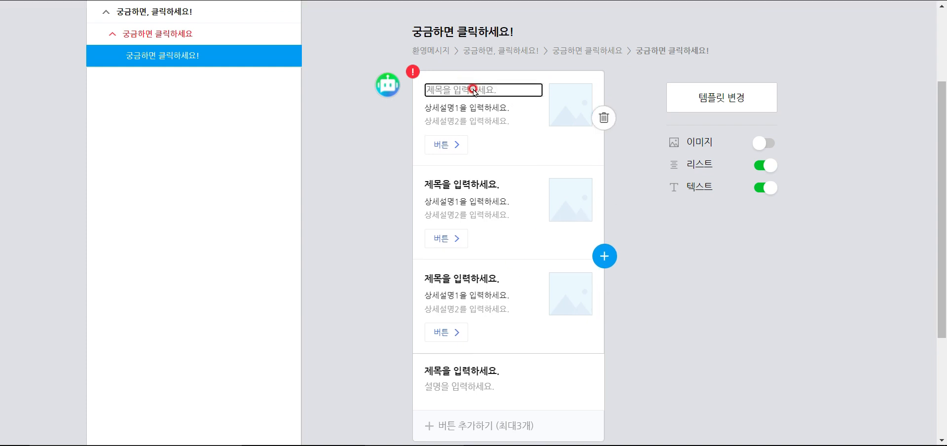
pyautogui.write('상')
pyautogui.press('BackSpace')
pyautogui.write('동')
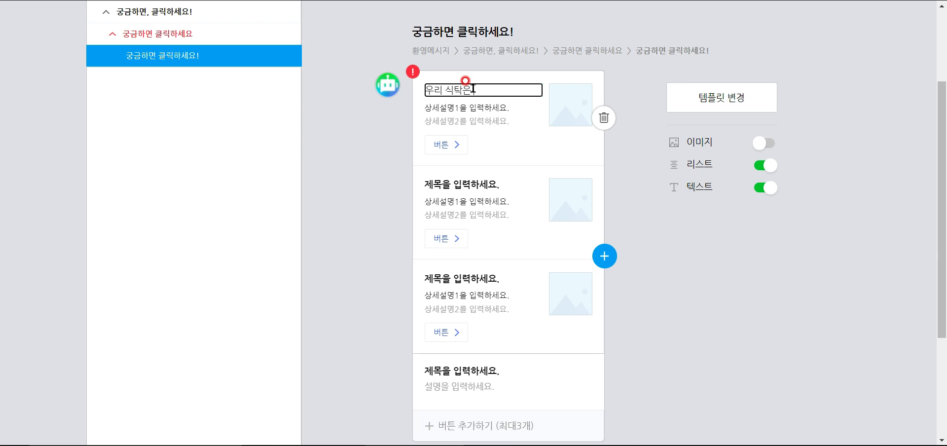
pyautogui.click(478, 107)
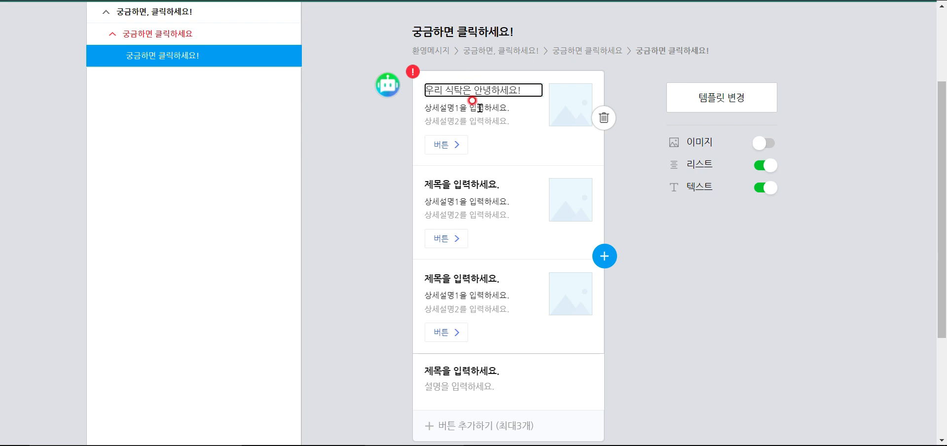
pyautogui.click(511, 89)
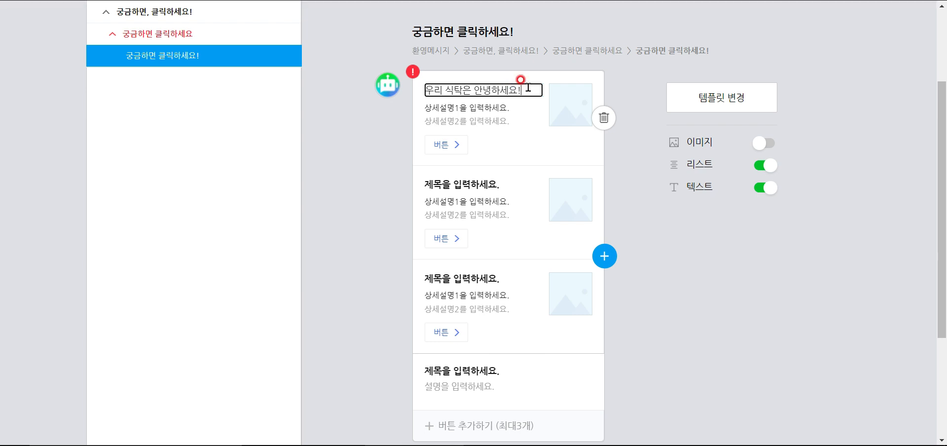
pyautogui.press('BackSpace')
pyautogui.press('BackSpace')
pyautogui.press('BackSpace')
pyautogui.write('신ㄱㅏ요?')
# - Begin typing the first item's description 동해바다의 수온 상승과 오징어
pyautogui.click(464, 108)
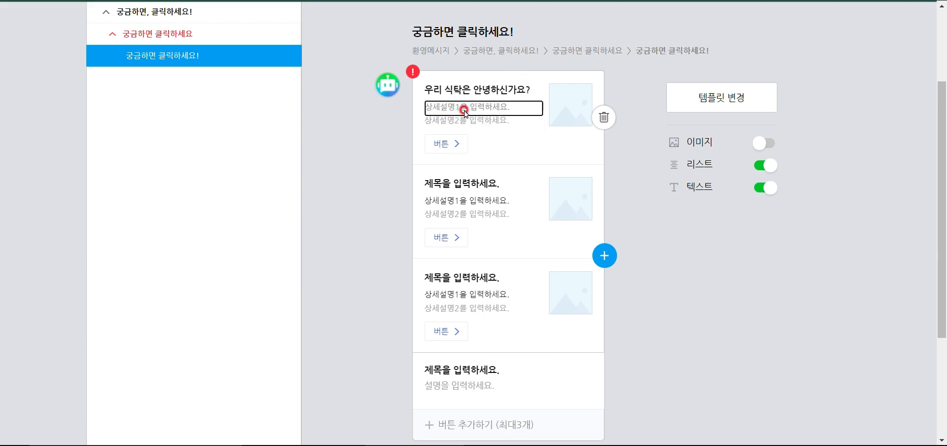
pyautogui.write('도')
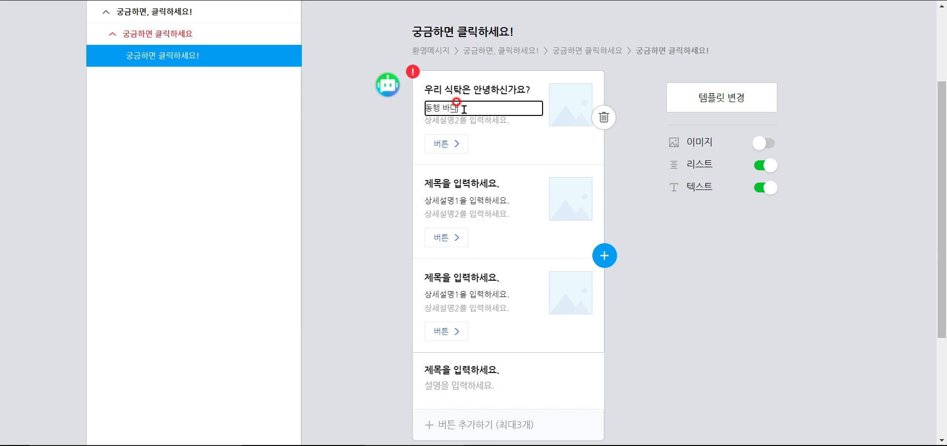
pyautogui.press('BackSpace')
pyautogui.press('BackSpace')
pyautogui.press('BackSpace')
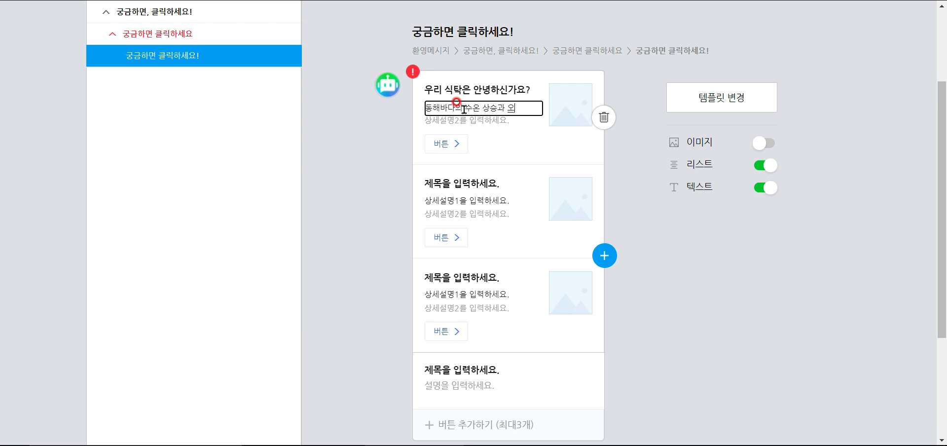
# - Finish the first item's description as '동해바다의 수온 상승과 오징어'
pyautogui.press('BackSpace')
pyautogui.write('어')
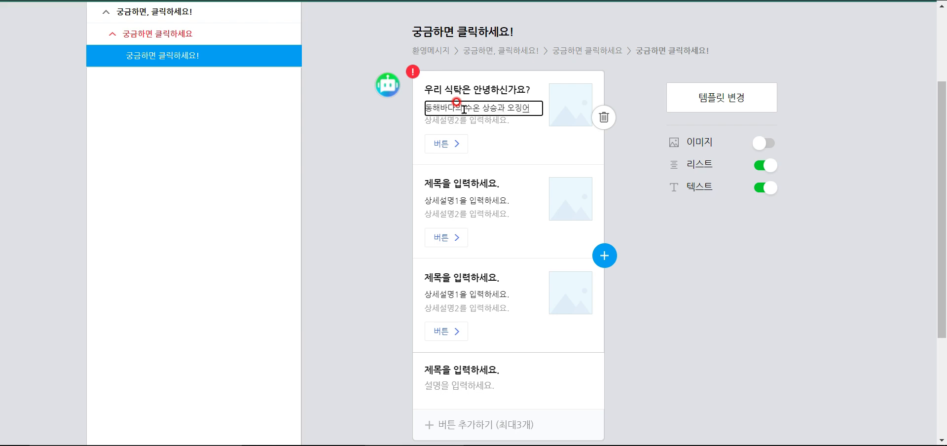
pyautogui.click(465, 121)
# - Try naming the first item's button 오징어가어디갔을까, but cancel, leaving it unnamed
pyautogui.click(447, 146)
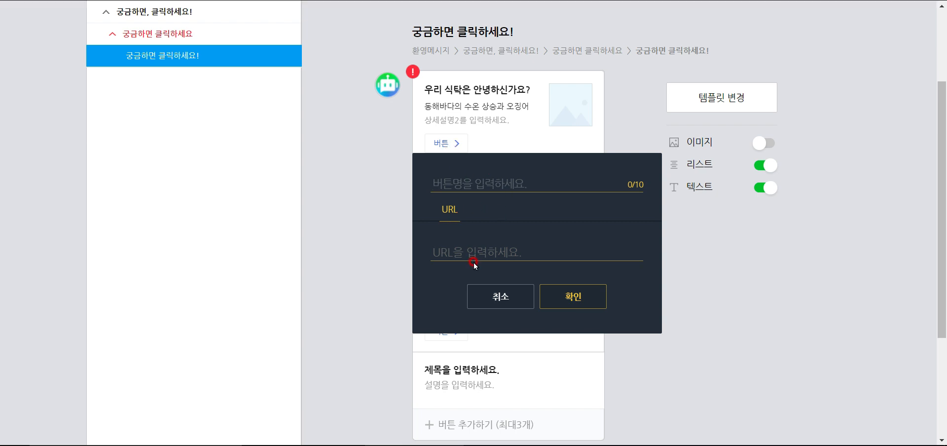
pyautogui.write('더 알아보기')
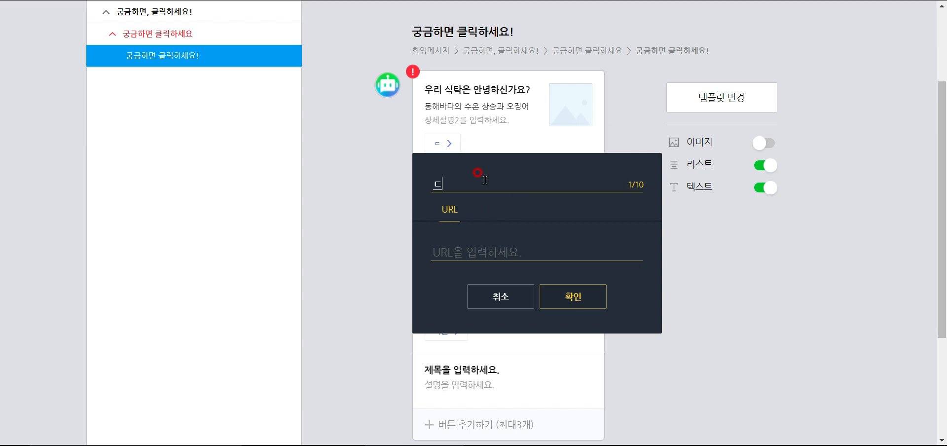
pyautogui.press('BackSpace')
pyautogui.press('BackSpace')
pyautogui.press('BackSpace')
pyautogui.press('BackSpace')
pyautogui.press('BackSpace')
pyautogui.press('BackSpace')
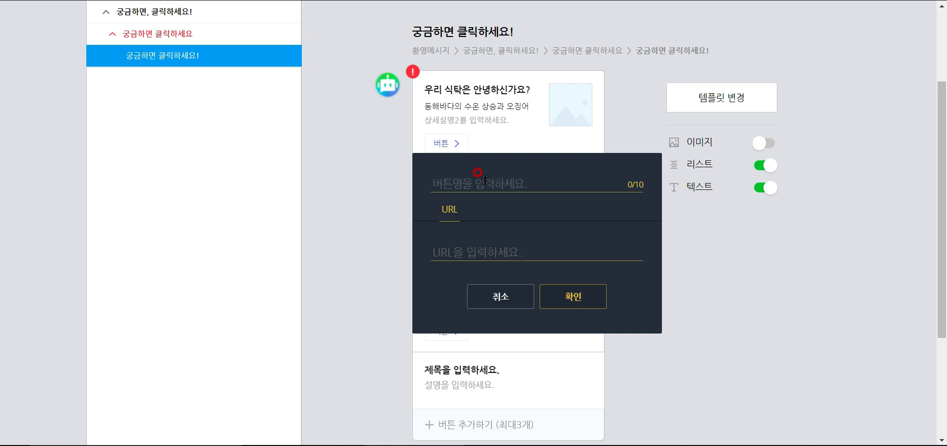
pyautogui.write('오징어가')
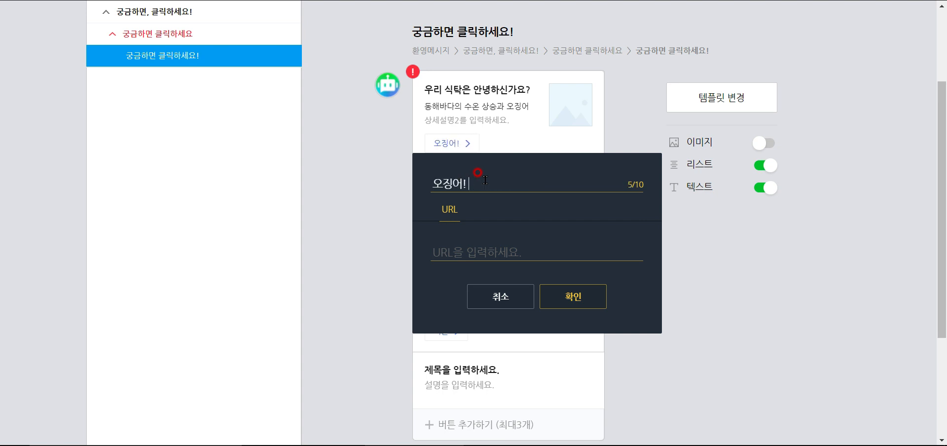
pyautogui.write('어디갔을까')
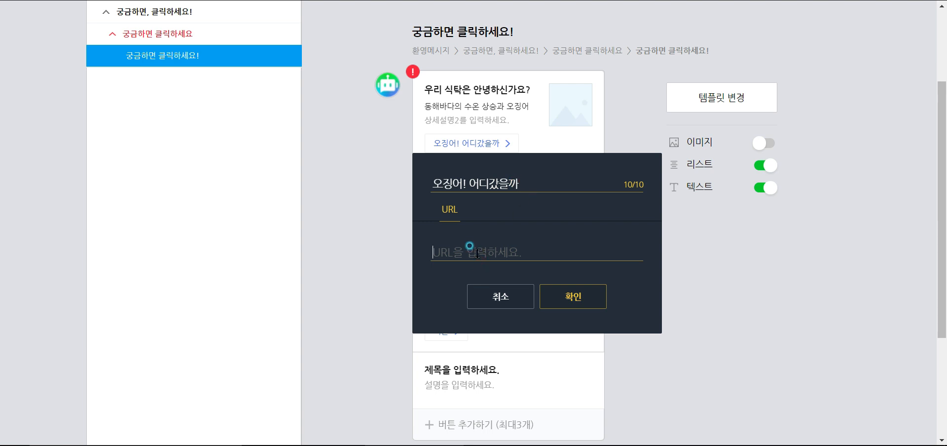
pyautogui.click(503, 296)
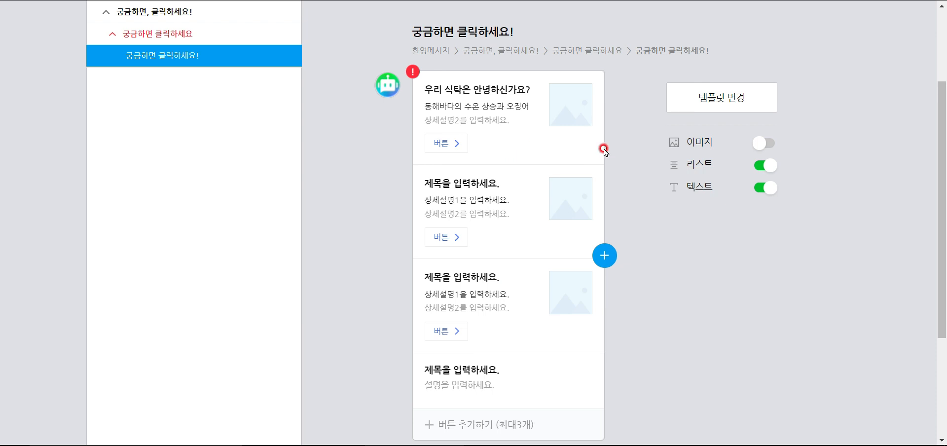
pyautogui.click(443, 144)
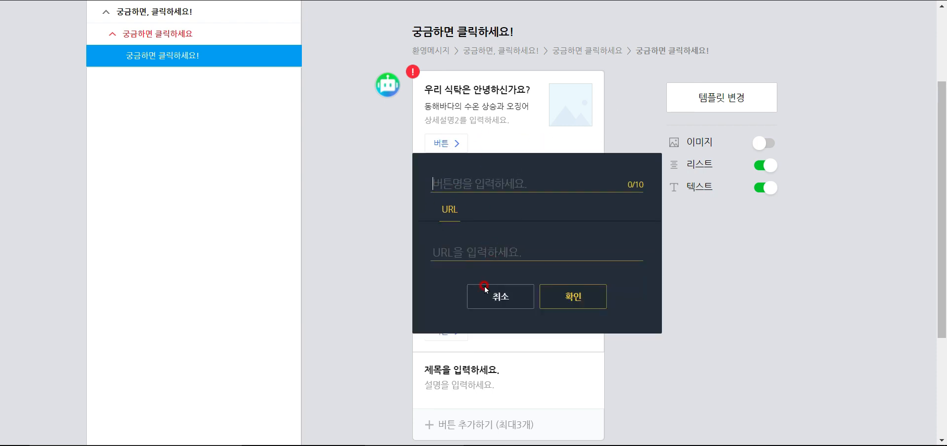
pyautogui.click(499, 296)
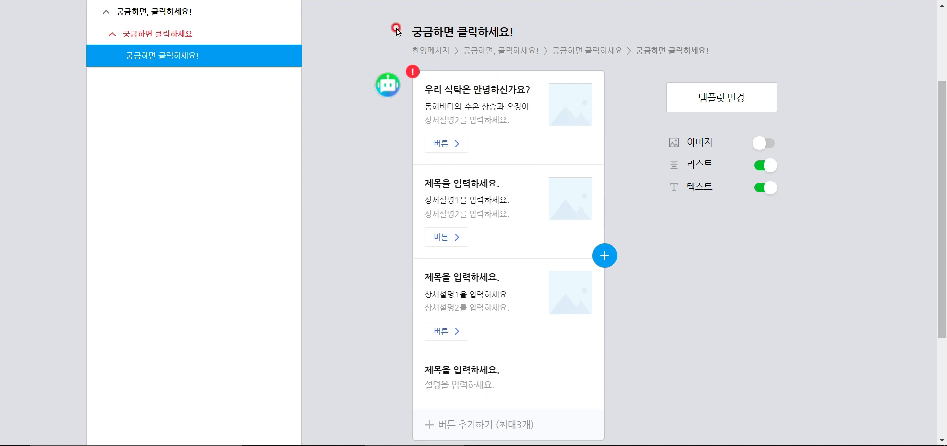
# - Turn off the list so the nested message's card becomes plain text
pyautogui.scroll(2, 397, 30)
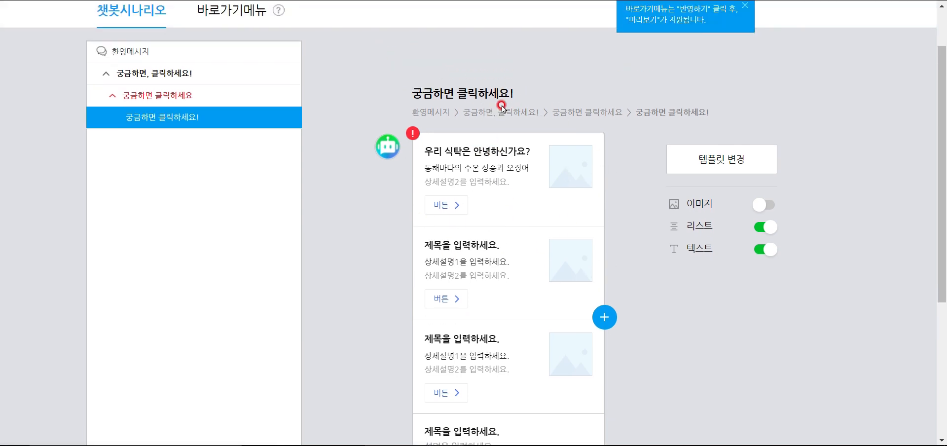
pyautogui.scroll(-2, 483, 205)
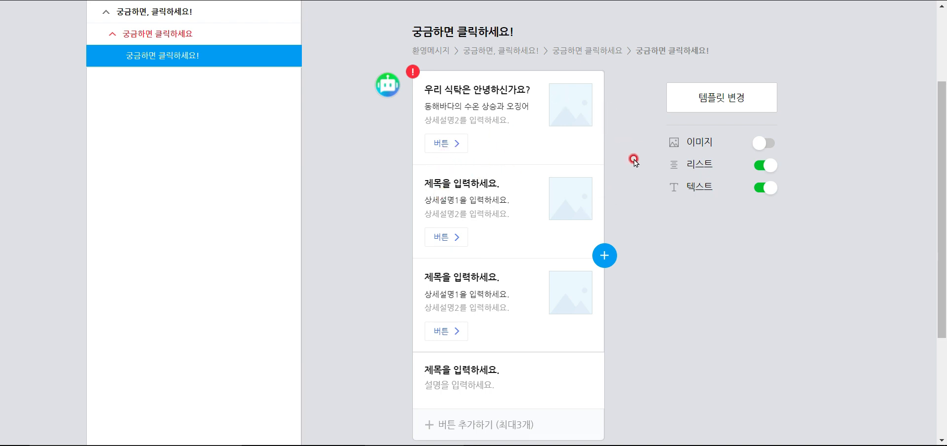
pyautogui.scroll(-4, 532, 176)
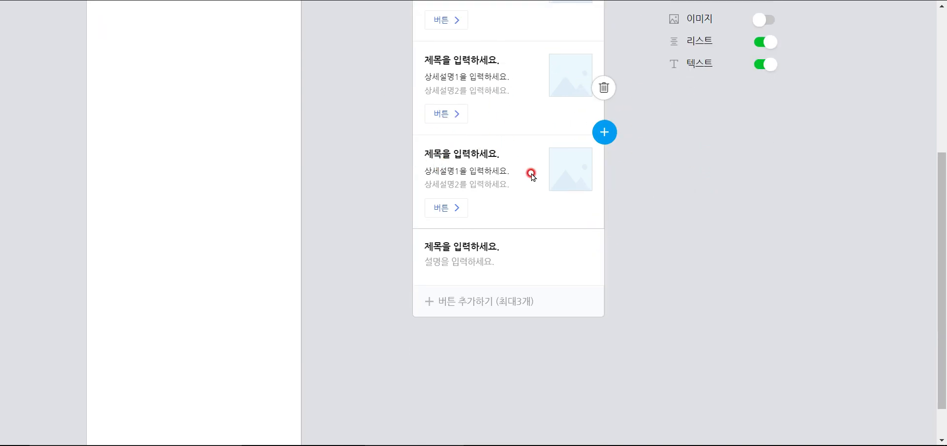
pyautogui.scroll(6, 532, 173)
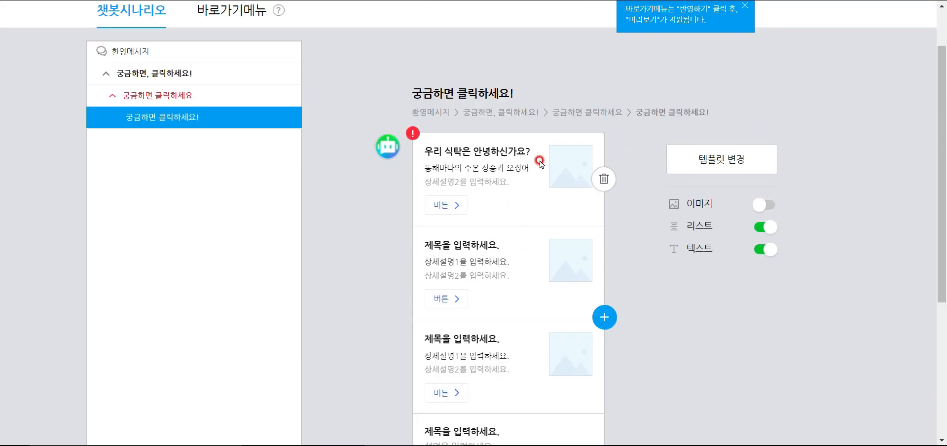
pyautogui.click(769, 227)
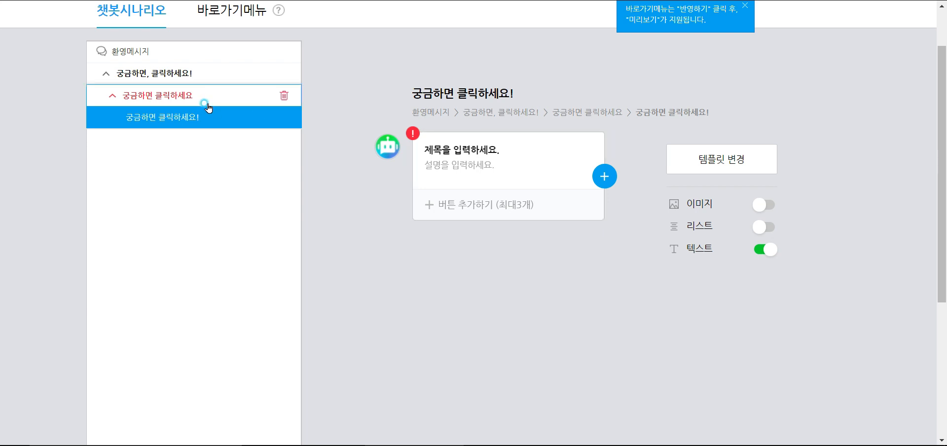
# - Open the 궁금하면 클릭하세요 message and dismiss the shortcut-menu tip
pyautogui.click(264, 99)
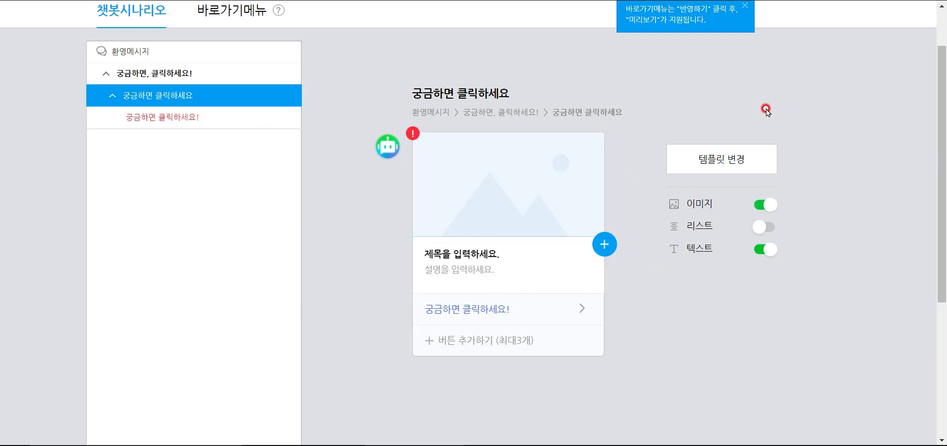
pyautogui.scroll(2, 769, 102)
pyautogui.click(744, 68)
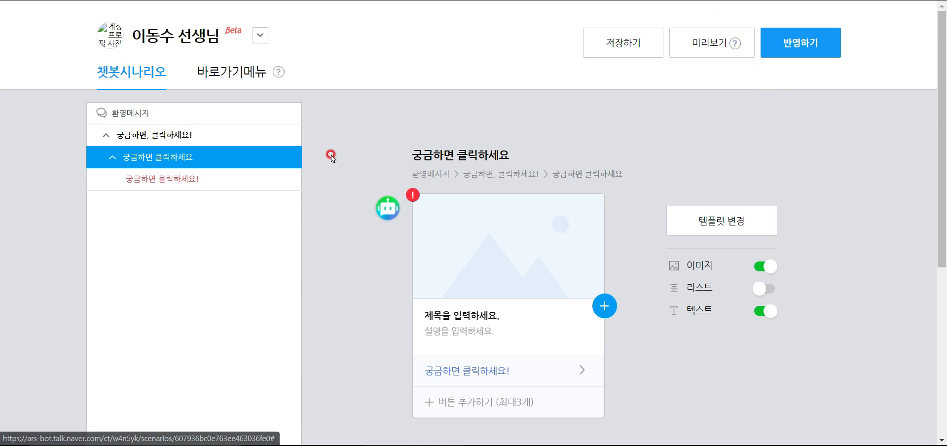
# - Delete the 궁금하면 클릭하세요 card with its child message, then reopen 궁금하면, 클릭하세요!
pyautogui.click(606, 196)
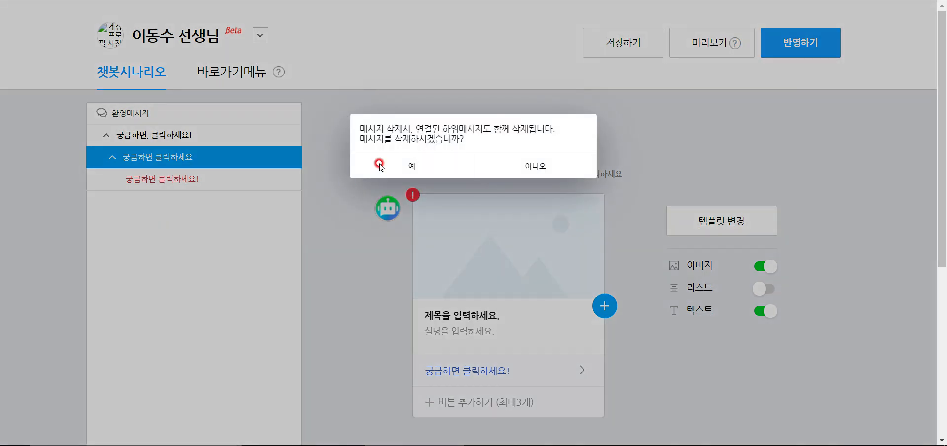
pyautogui.click(454, 170)
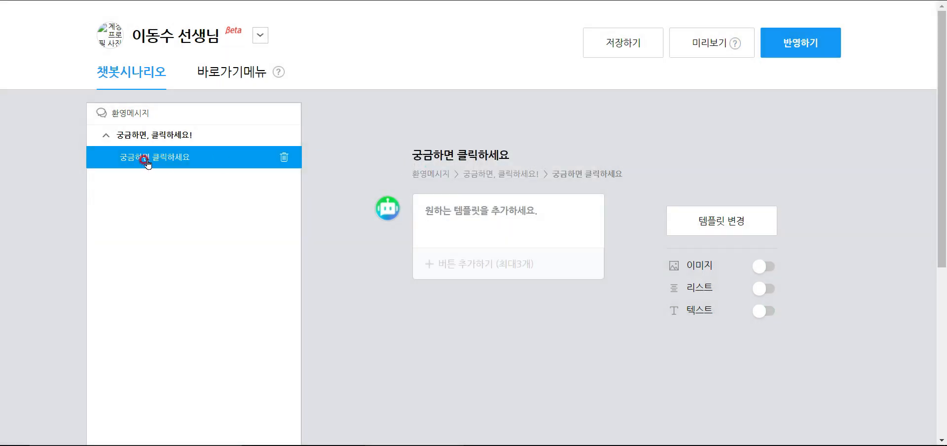
pyautogui.click(222, 140)
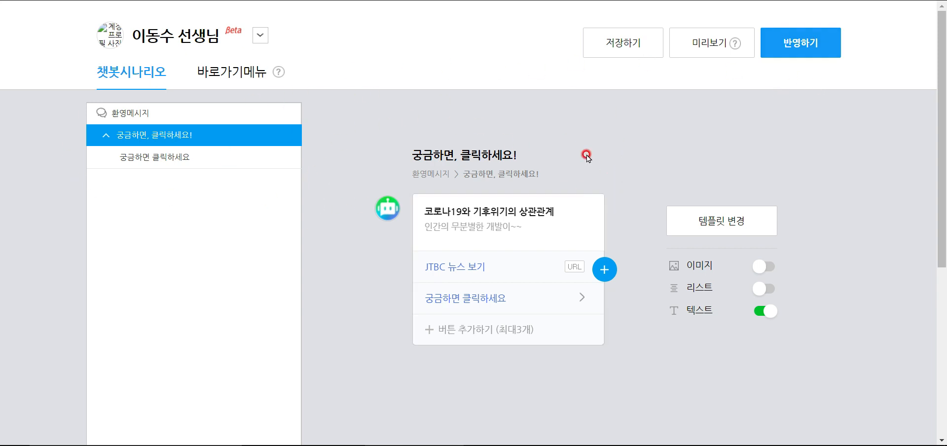
# - Preview the chatbot, send 궁금하면, 클릭하세요!, and follow the JTBC 뉴스 보기 link
pyautogui.moveTo(594, 199)
pyautogui.click(700, 44)
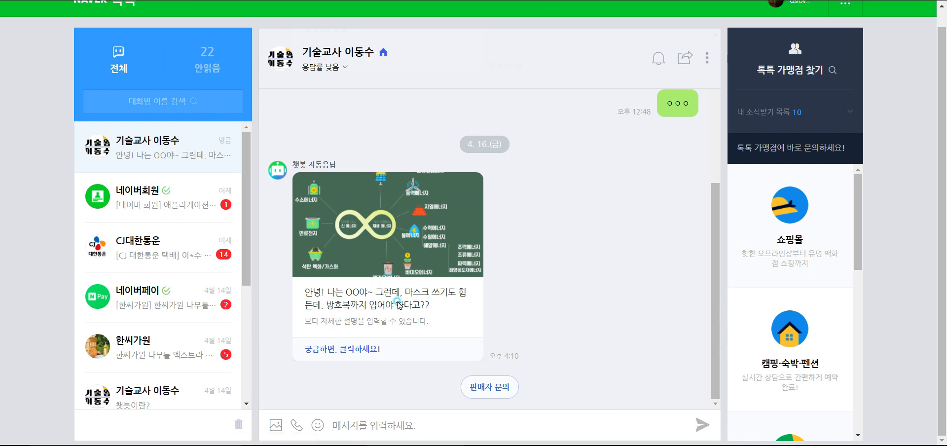
pyautogui.click(371, 349)
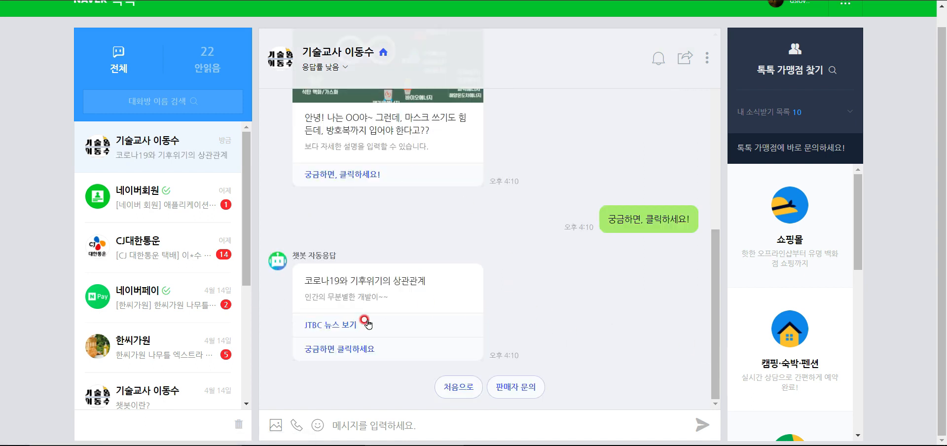
pyautogui.click(365, 324)
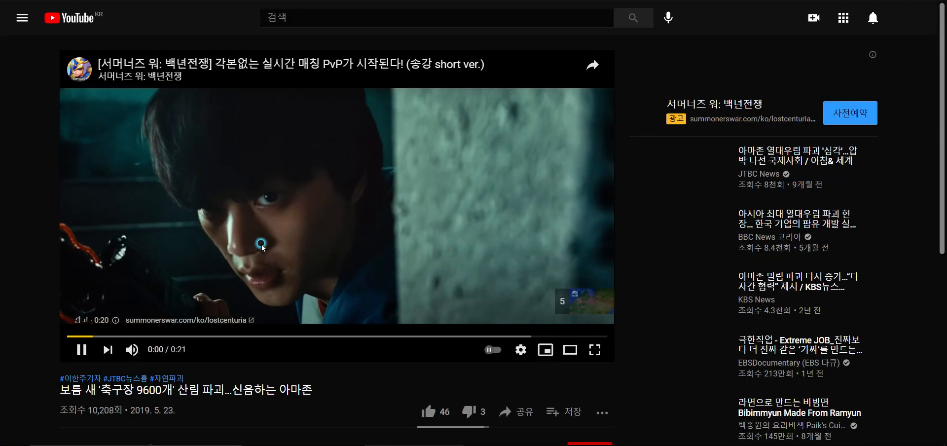
# - Pause the ad before the Amazon deforestation video and return to the chatbot editor
pyautogui.click(261, 244)
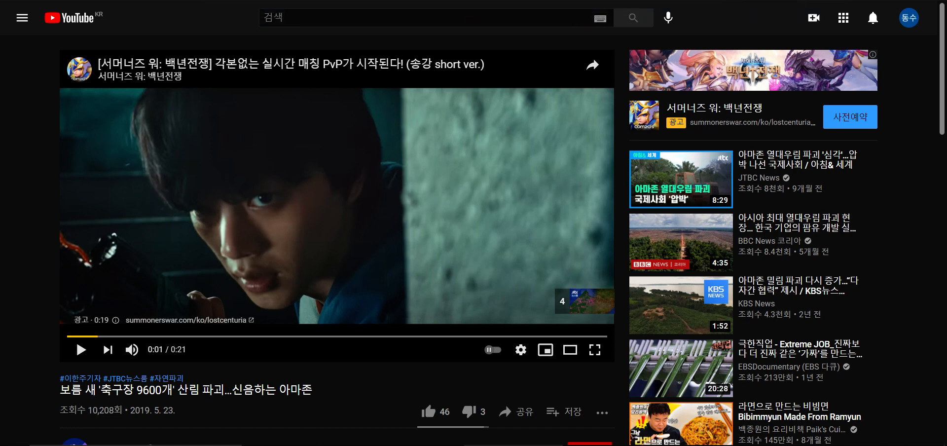
pyautogui.hotkey('ctrl', 'Tab')
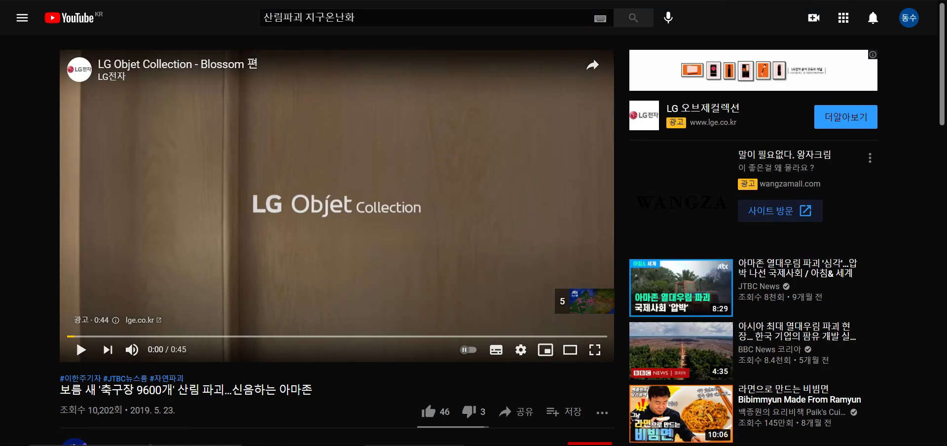
pyautogui.hotkey('ctrl', 'Tab')
pyautogui.hotkey('ctrl', 'Tab')
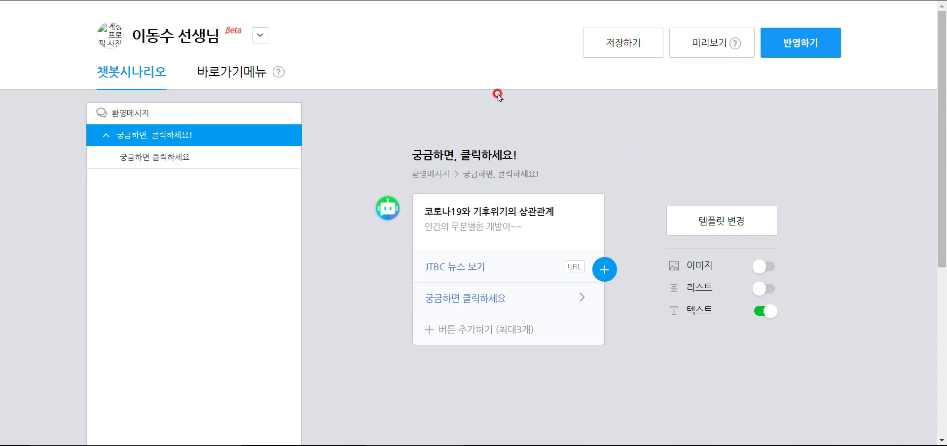
# - Save the scenario, view two students' chatbots, then reload the teacher's own chatbot
pyautogui.click(624, 46)
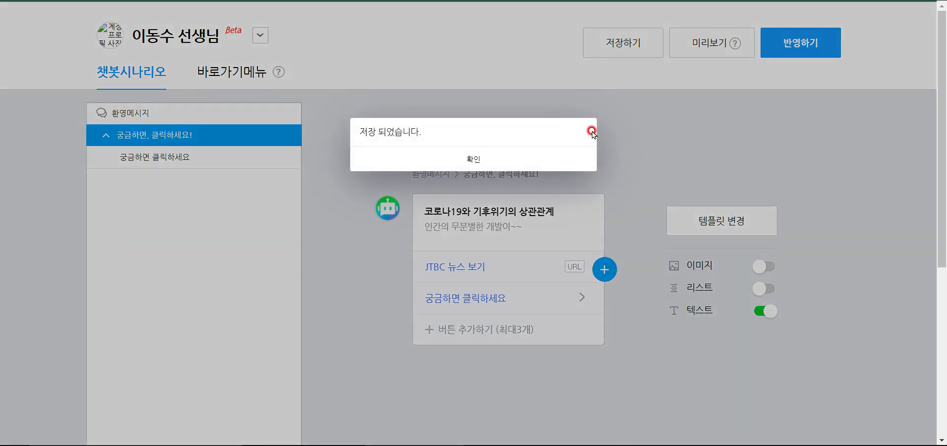
pyautogui.click(513, 164)
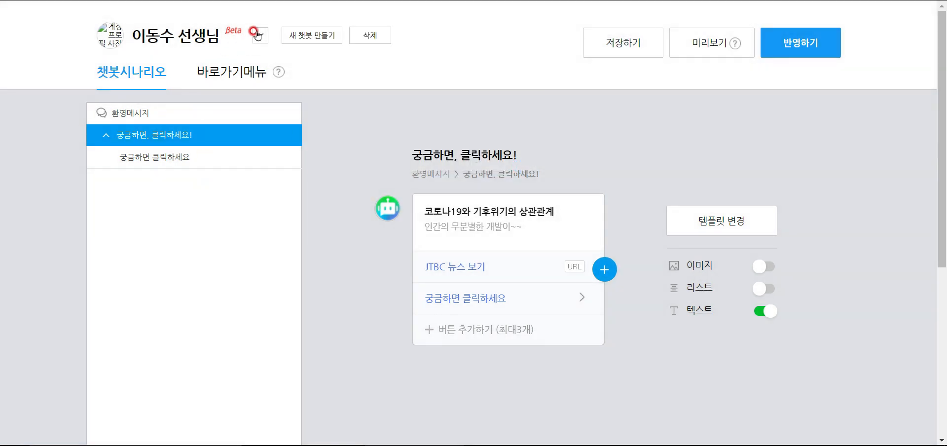
pyautogui.click(259, 35)
pyautogui.click(193, 194)
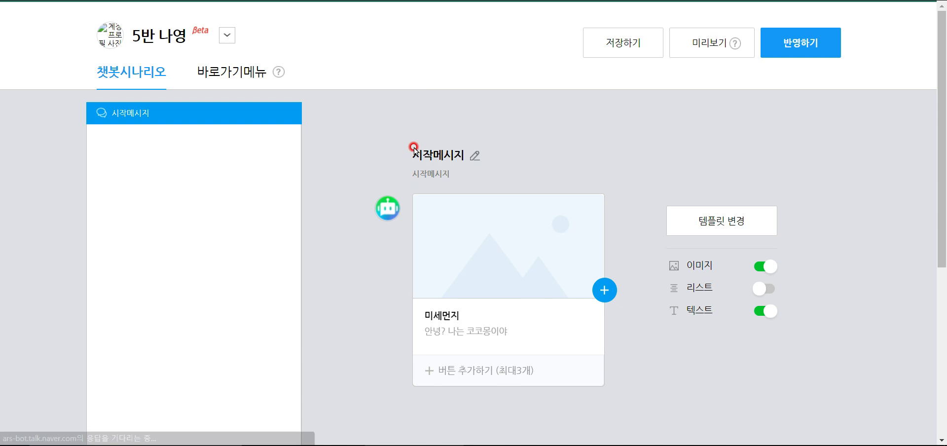
pyautogui.click(227, 35)
pyautogui.click(224, 254)
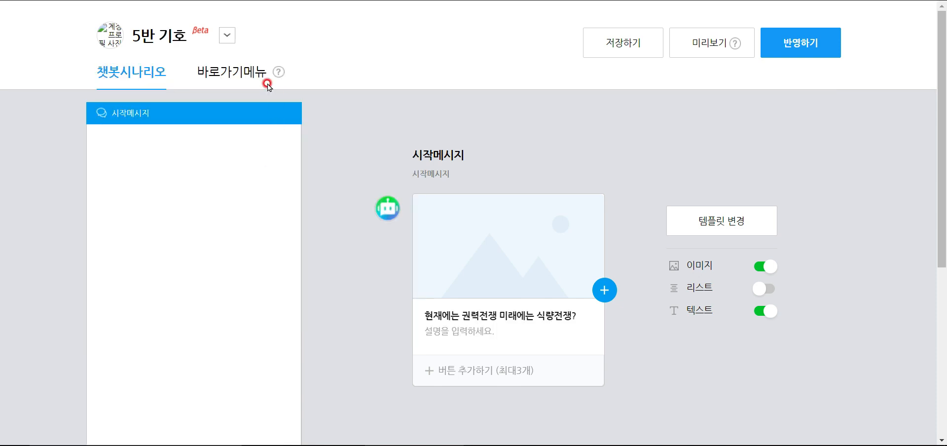
pyautogui.click(227, 35)
pyautogui.click(187, 123)
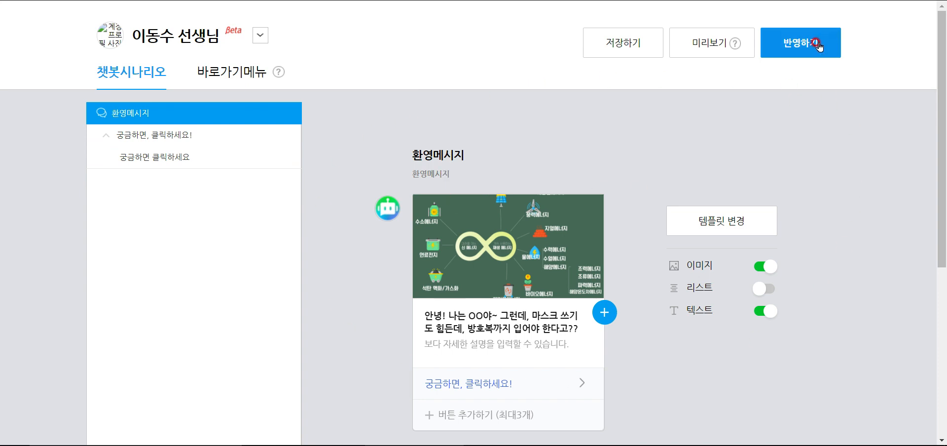
# - Publish the saved scenario with 반영하기 and scroll through the TalkTalk chat preview
pyautogui.click(630, 48)
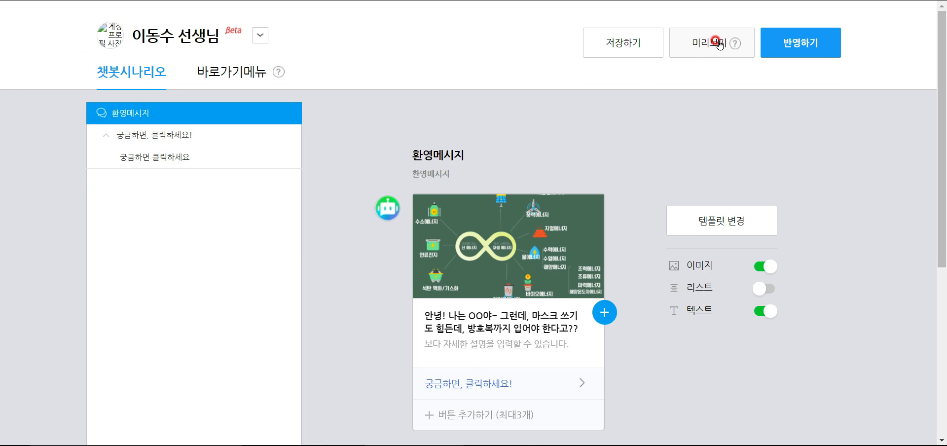
pyautogui.scroll(-5, 306, 171)
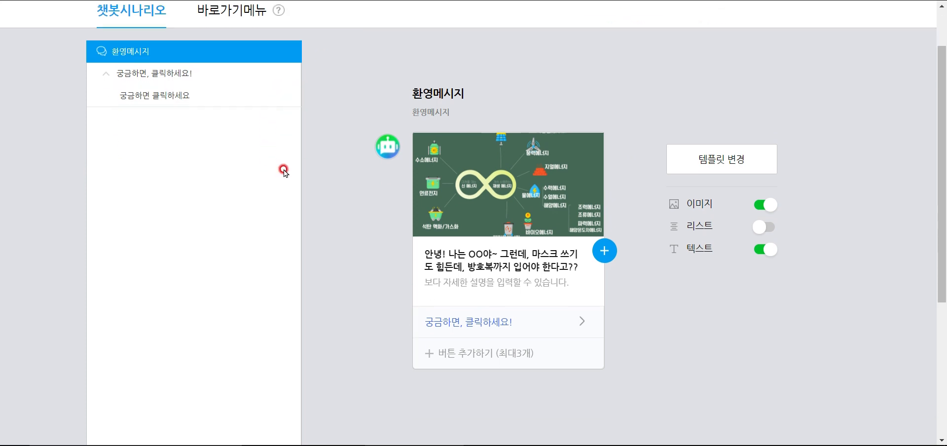
pyautogui.scroll(5, 359, 181)
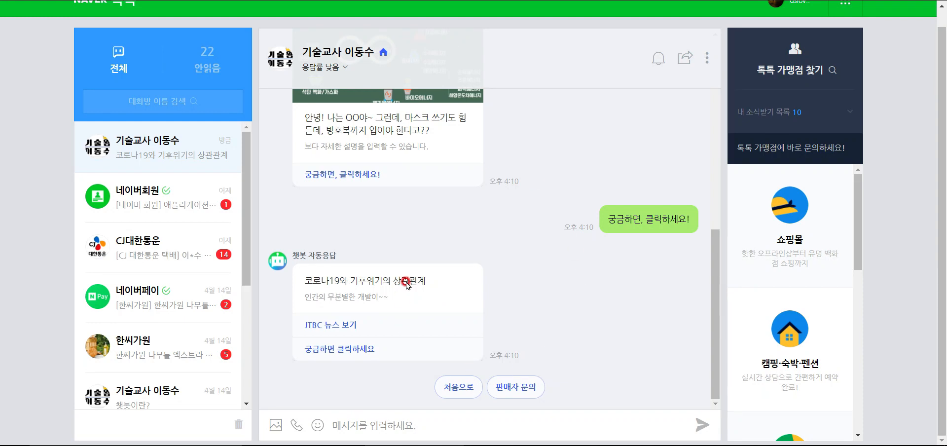
pyautogui.scroll(10, 405, 282)
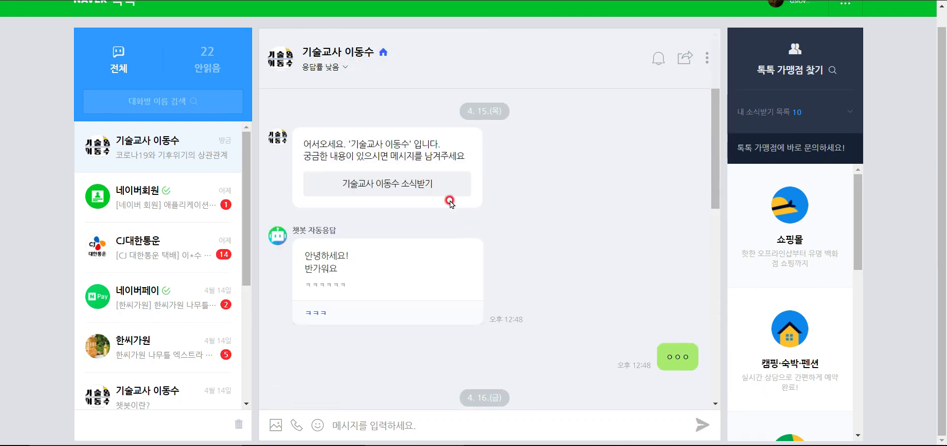
pyautogui.scroll(1, 459, 207)
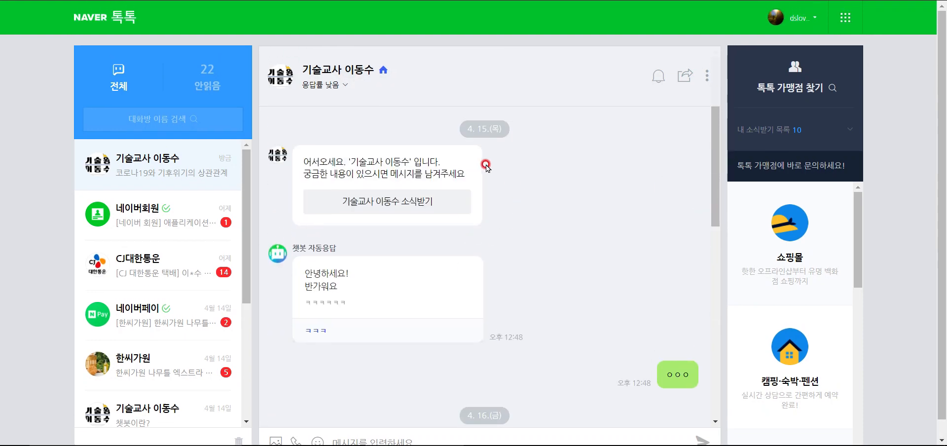
pyautogui.scroll(-10, 475, 190)
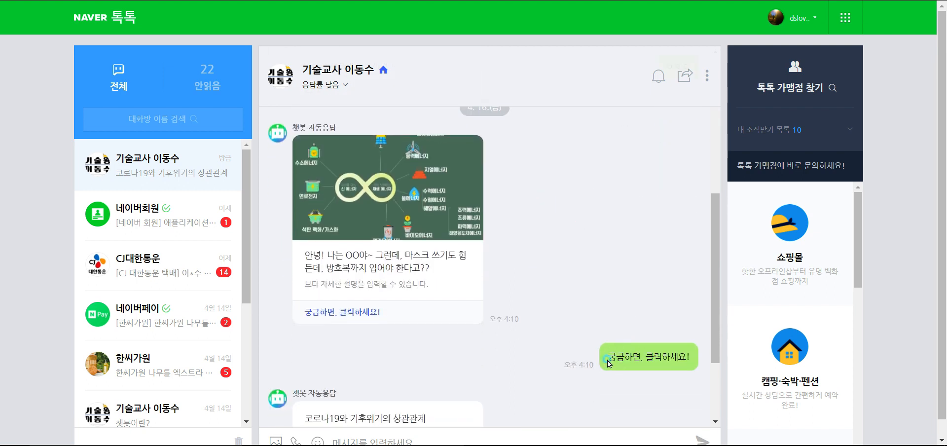
pyautogui.moveTo(607, 360); pyautogui.dragTo(689, 360)
pyautogui.click(374, 263)
pyautogui.scroll(-1, 374, 264)
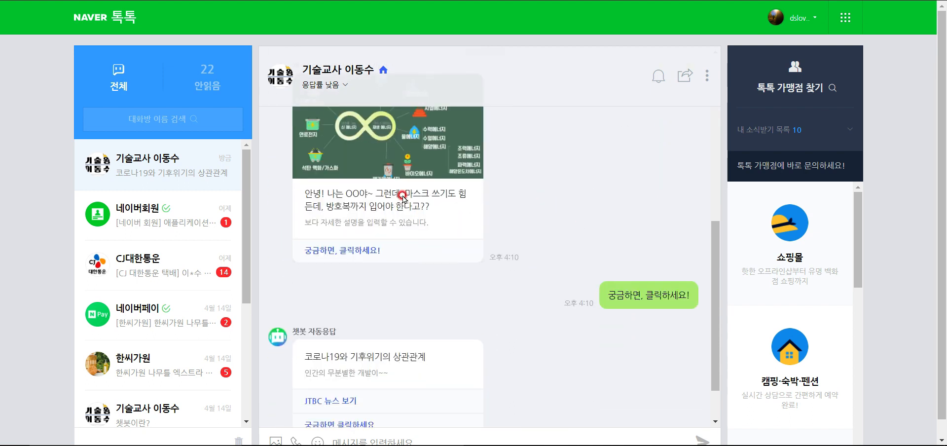
pyautogui.scroll(-1, 385, 243)
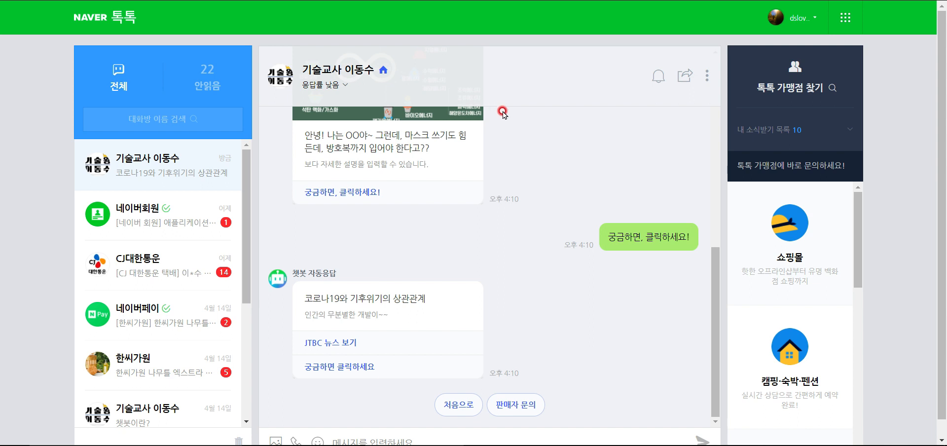
pyautogui.scroll(10, 502, 113)
pyautogui.scroll(-10, 504, 139)
pyautogui.scroll(-1, 587, 180)
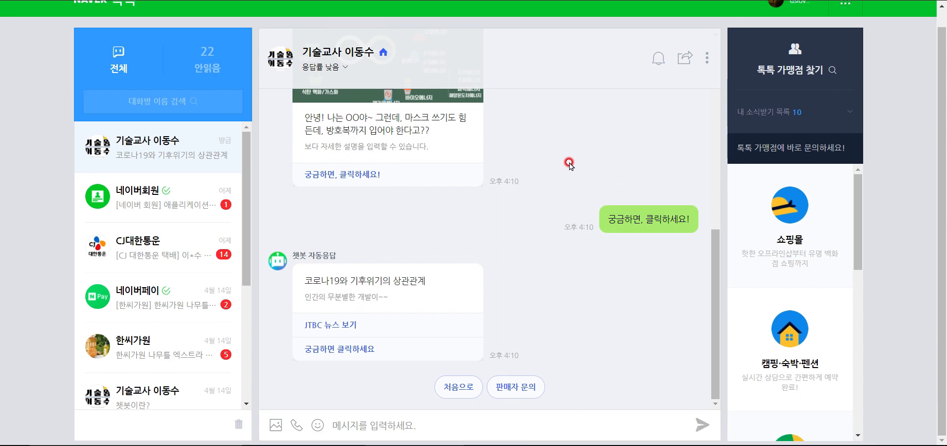